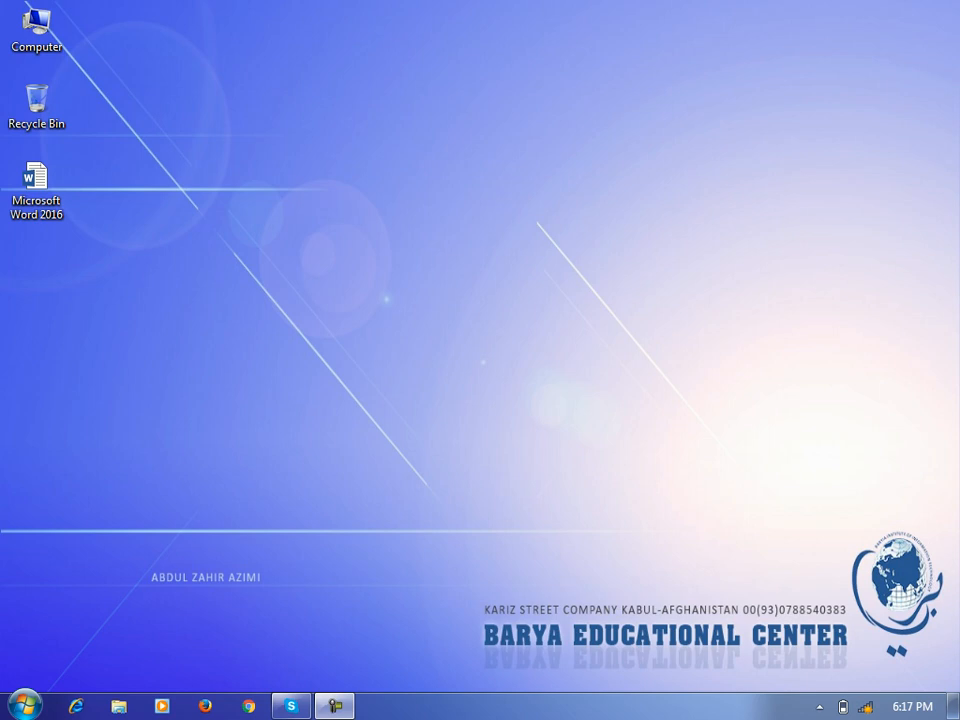
# Launch Word 2016 from the Start menu and create a blank document
pyautogui.click(24, 705)
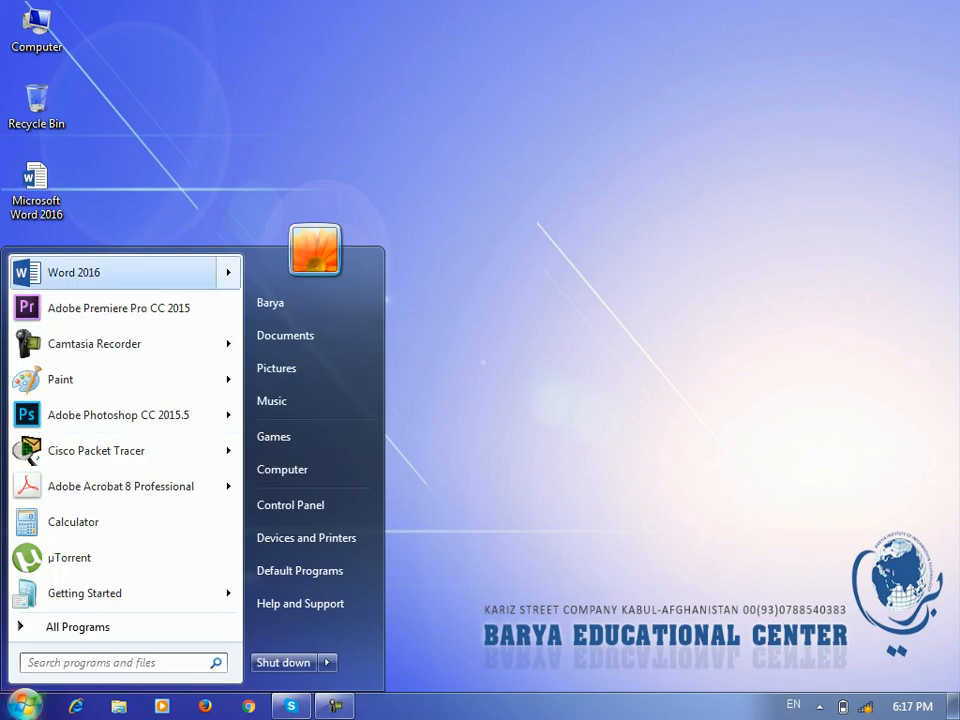
pyautogui.press('Return')
pyautogui.click(423, 228)
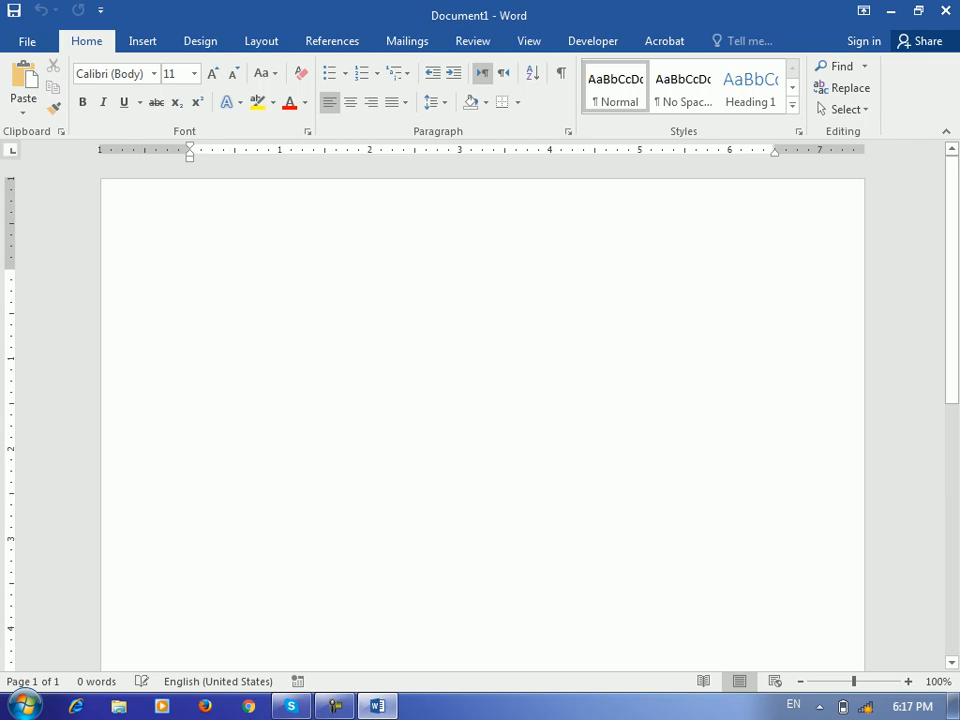
# Type 'Heading 1' on the first line and give it the Heading 1 style
pyautogui.press('Return')
pyautogui.press('Return')
pyautogui.write('H')
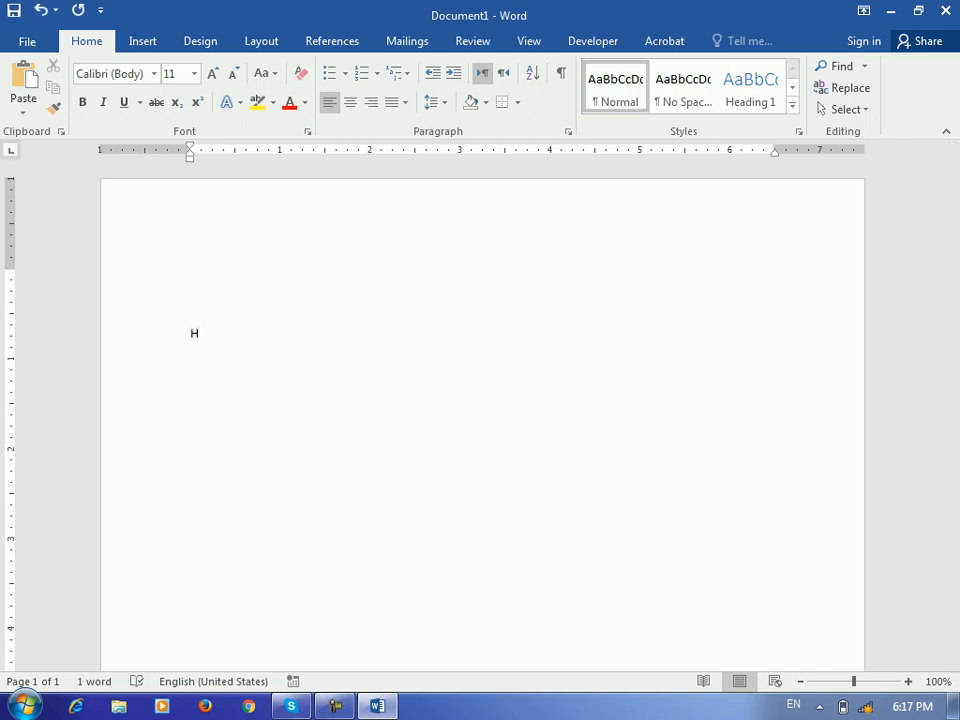
pyautogui.write('eading 1')
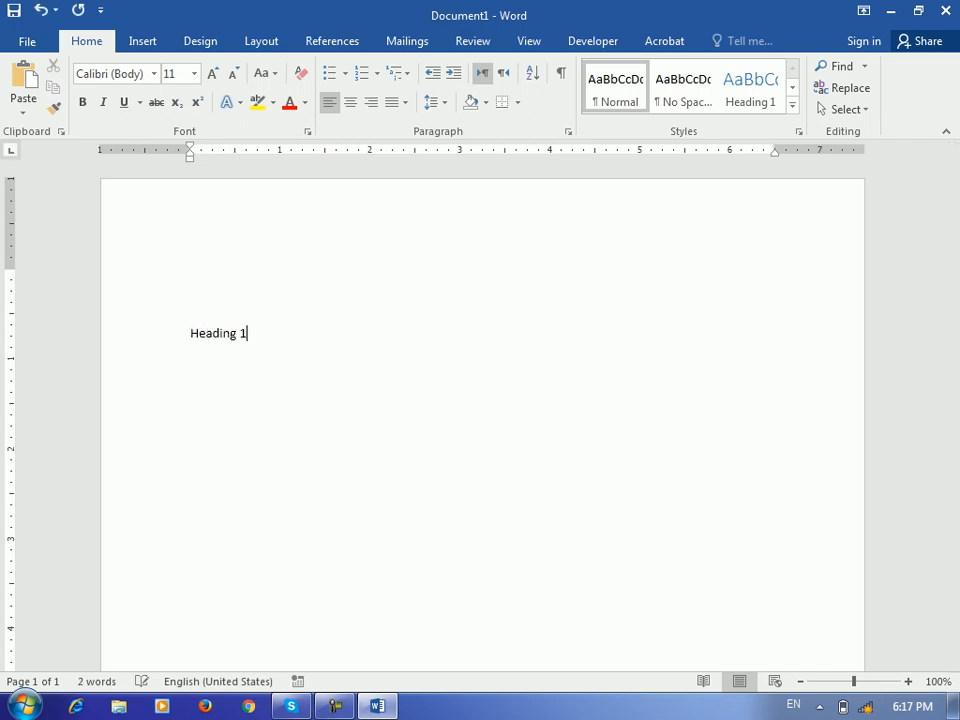
pyautogui.press('Return')
pyautogui.click(229, 333)
pyautogui.hotkey('ctrl', 'alt', '1')
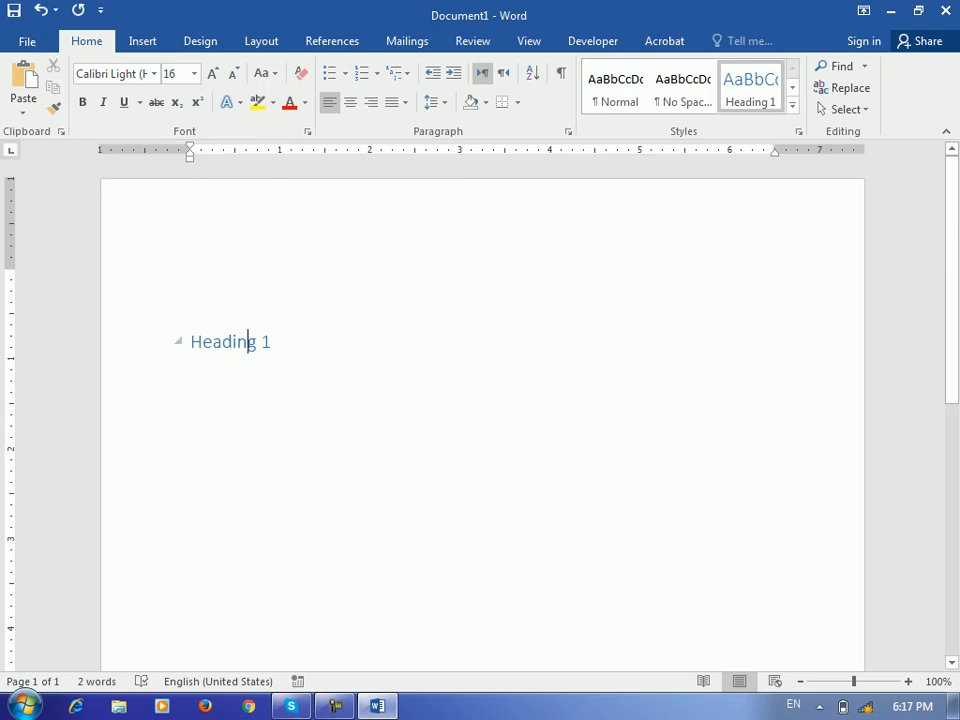
# Add a 'heading 2' line below and apply the Heading 2 style from the Styles gallery
pyautogui.press('End')
pyautogui.press('Return')
pyautogui.write('he')
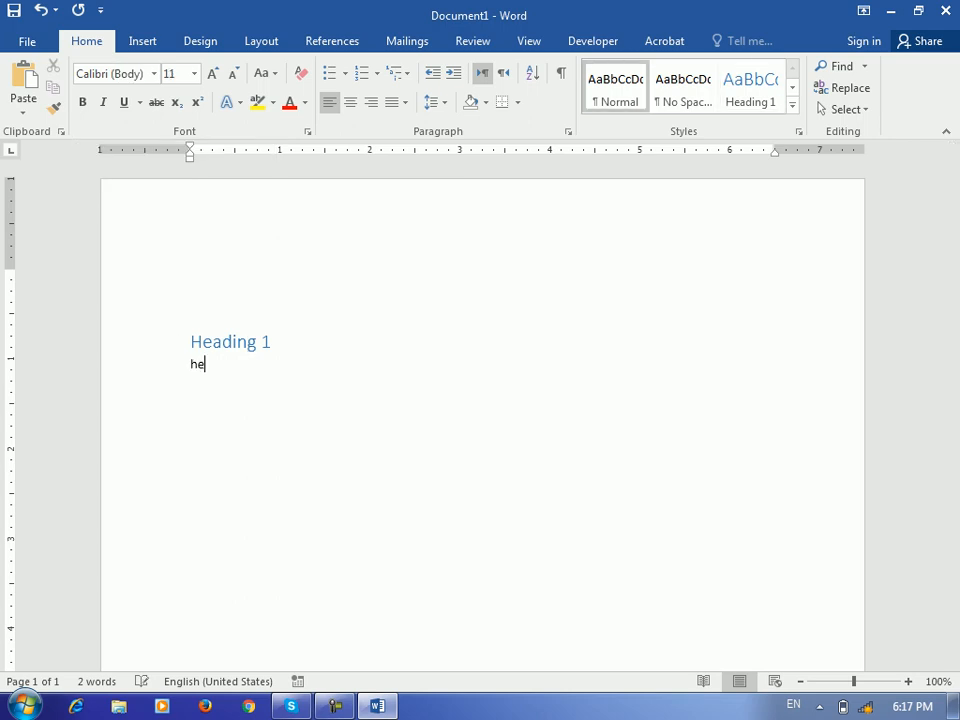
pyautogui.write('ading 2')
pyautogui.press('Return')
pyautogui.press('BackSpace')
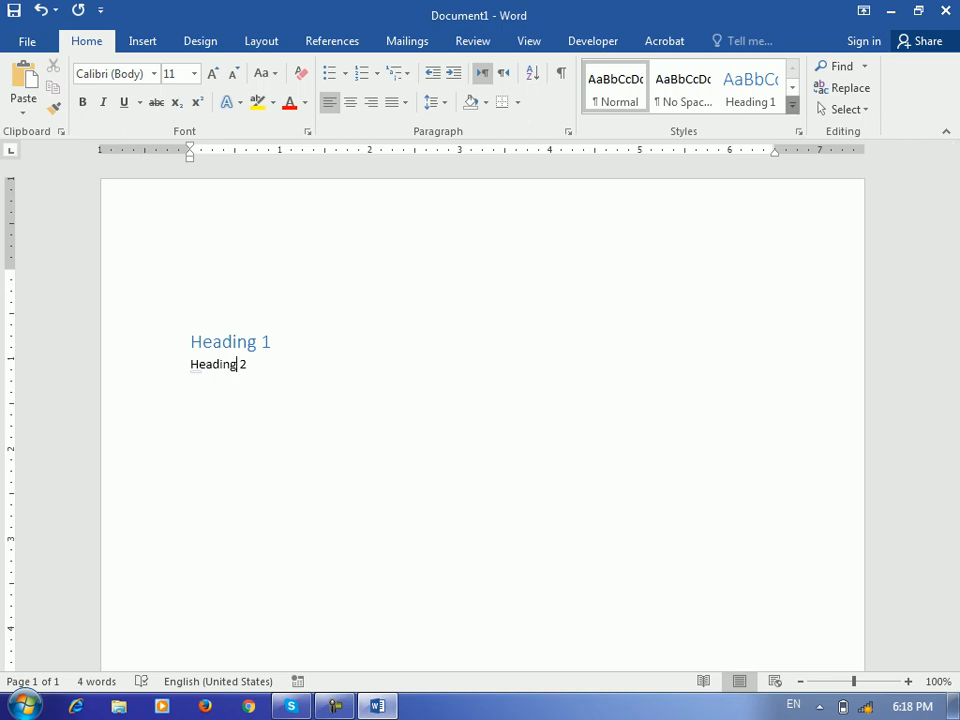
pyautogui.click(792, 105)
pyautogui.click(820, 88)
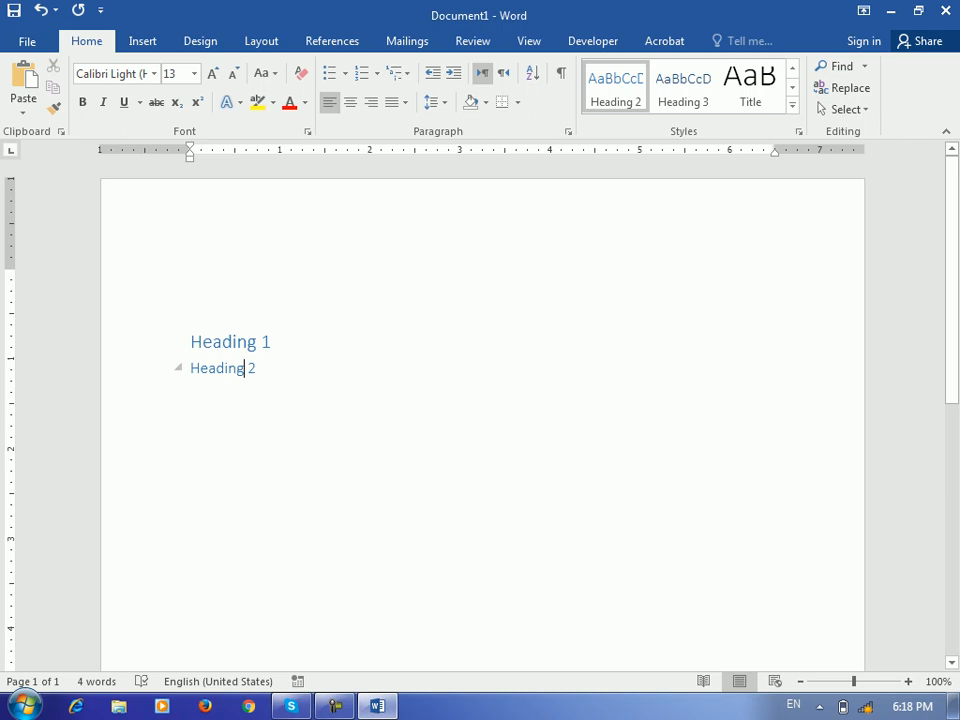
# Add a 'heading 3' line in the Heading 3 style, followed by an empty paragraph
pyautogui.press('Return')
pyautogui.write('heading 3')
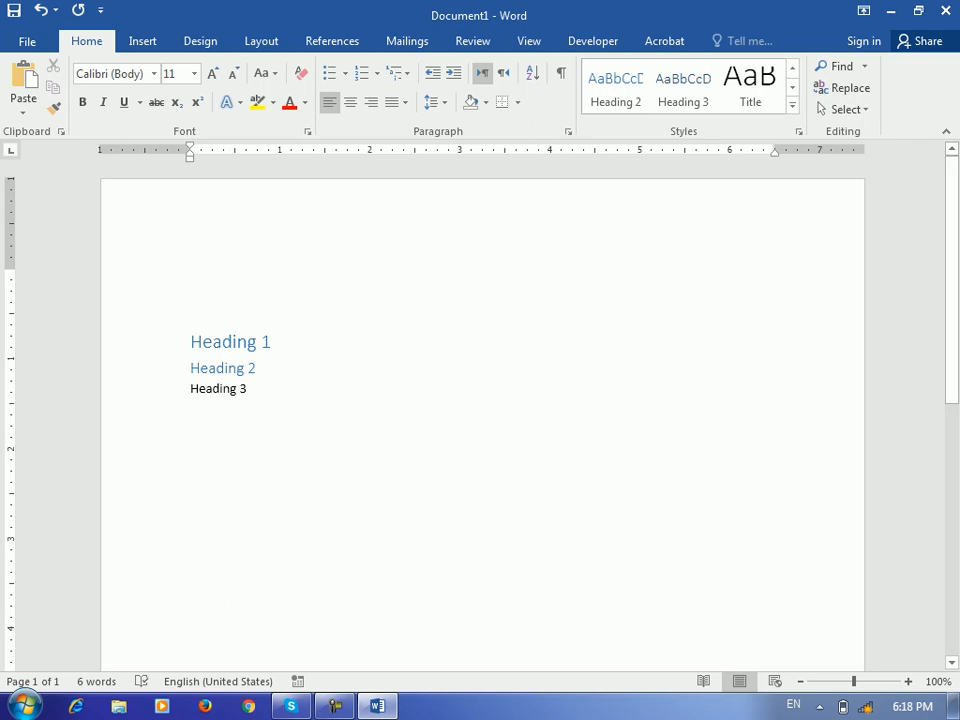
pyautogui.hotkey('ctrl', 'alt', '3')
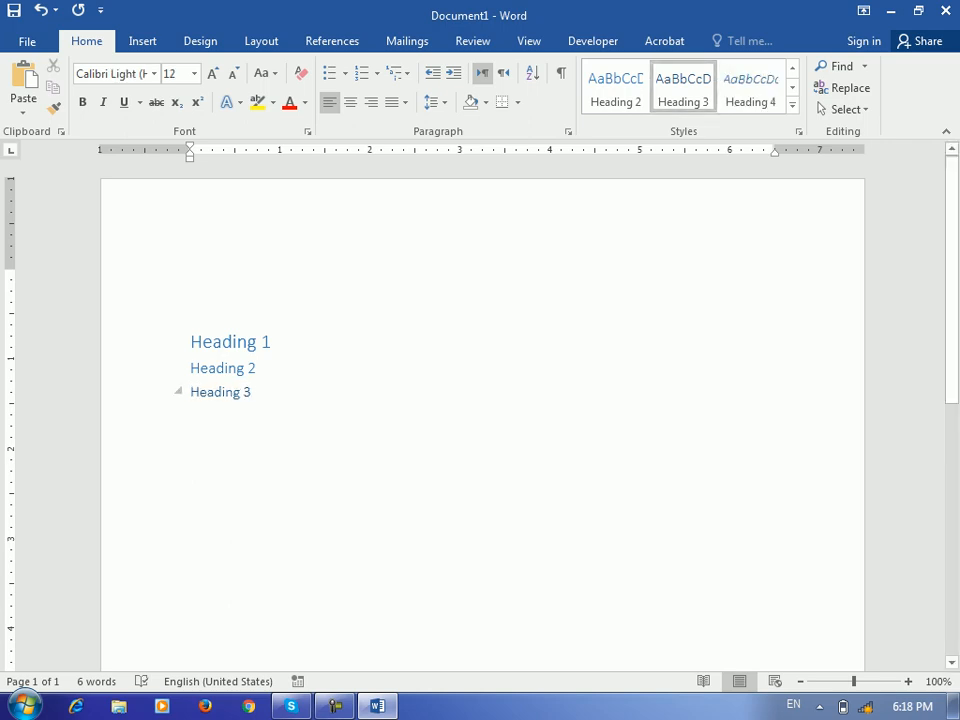
pyautogui.press('Return')
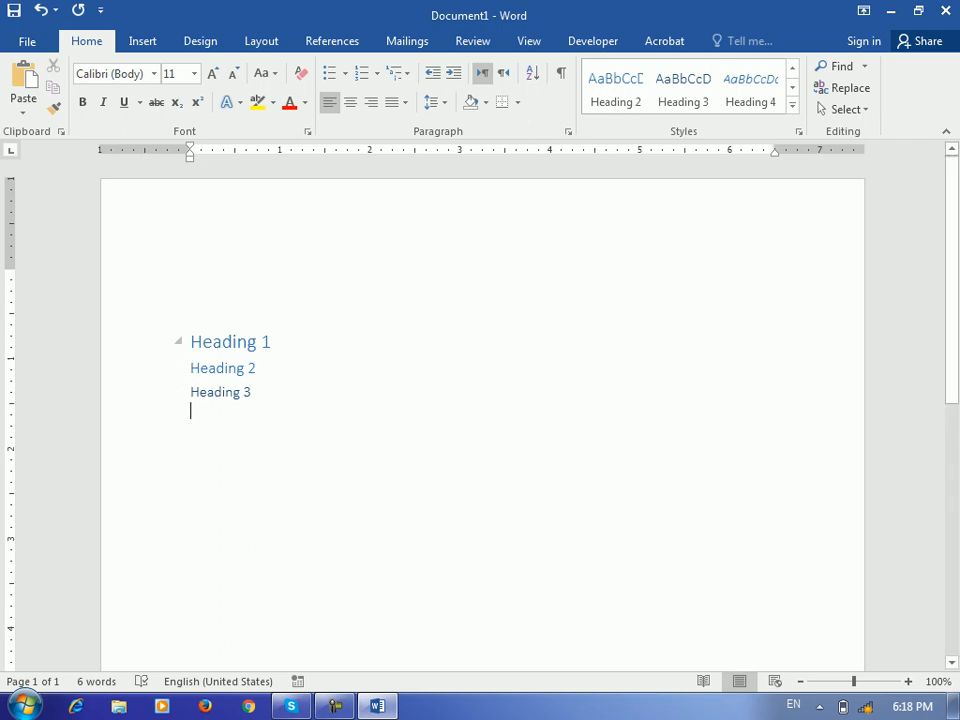
pyautogui.click(231, 342)
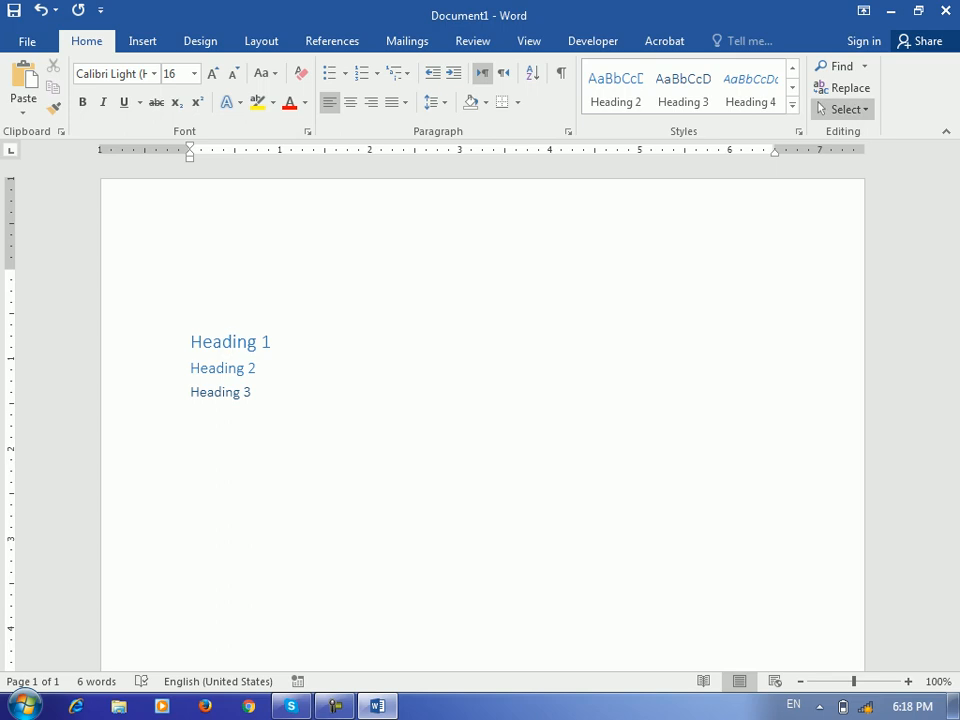
# Modify the Heading 1 style to use a bold orange font
pyautogui.click(791, 104)
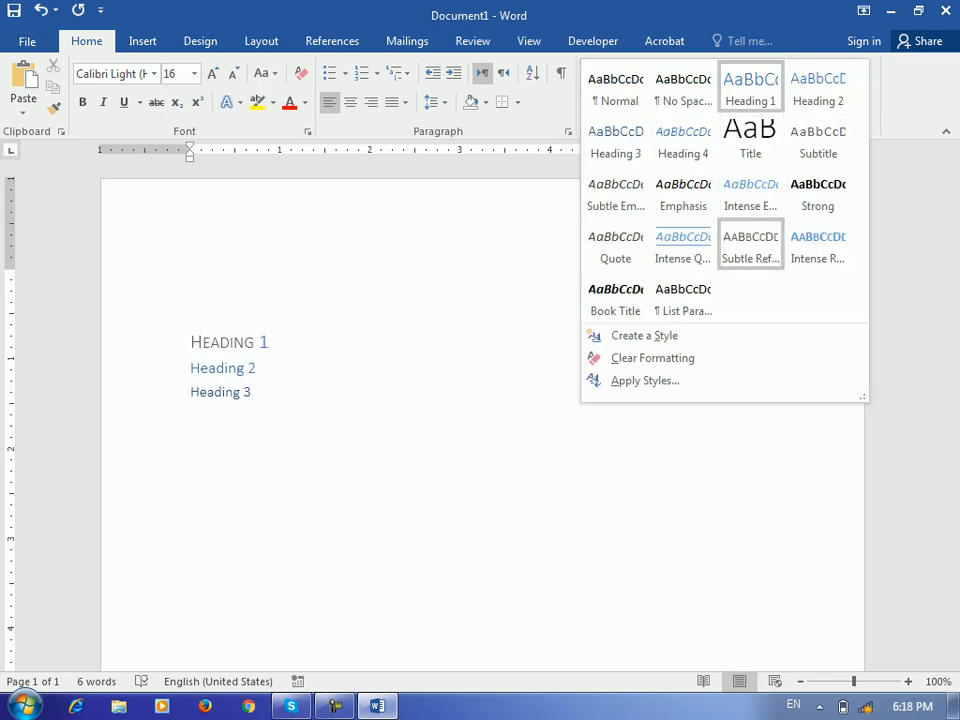
pyautogui.rightClick(740, 82)
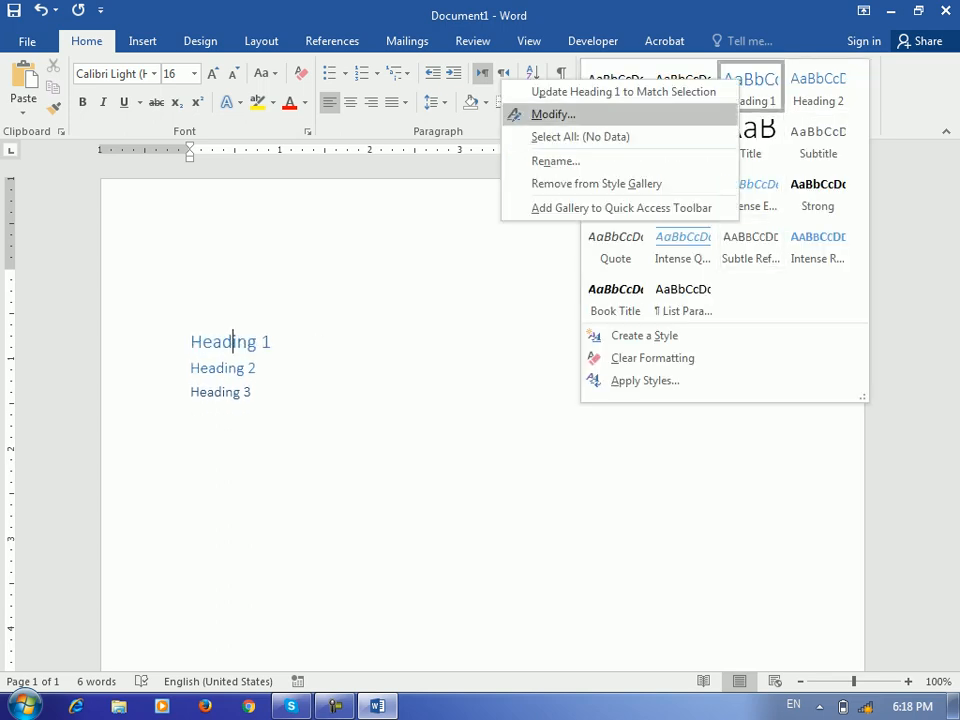
pyautogui.click(550, 114)
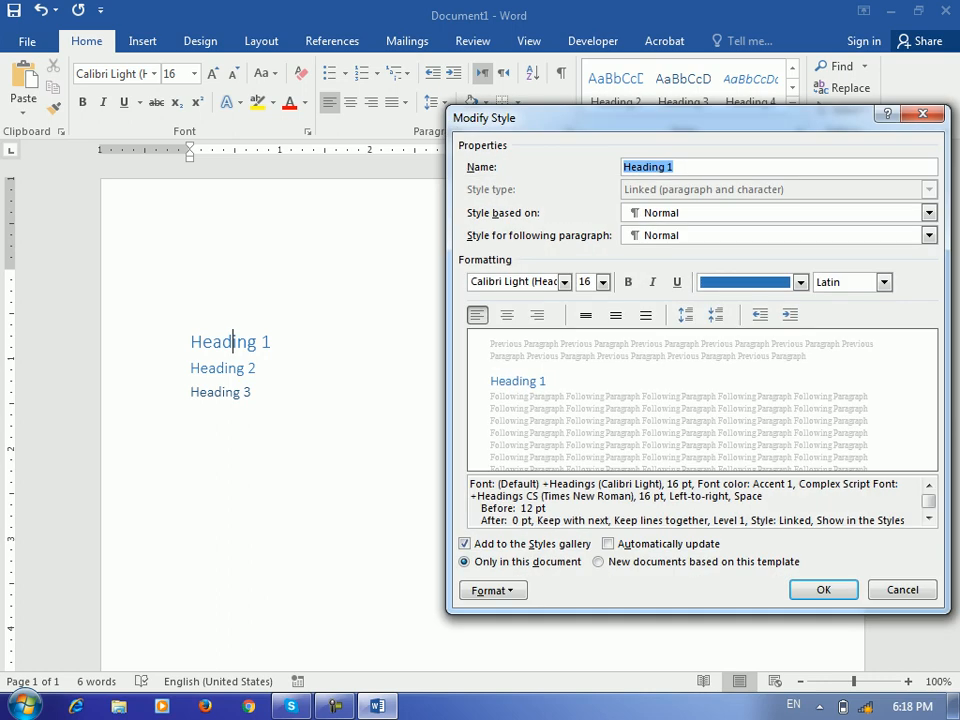
pyautogui.click(800, 282)
pyautogui.click(791, 343)
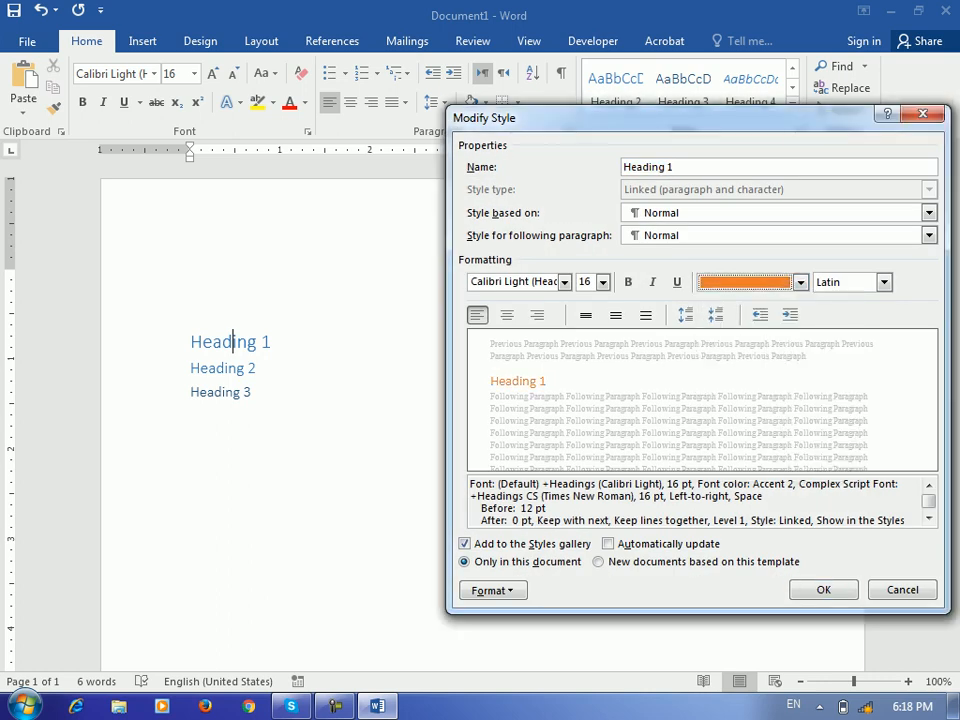
pyautogui.hotkey('ctrl', 'b')
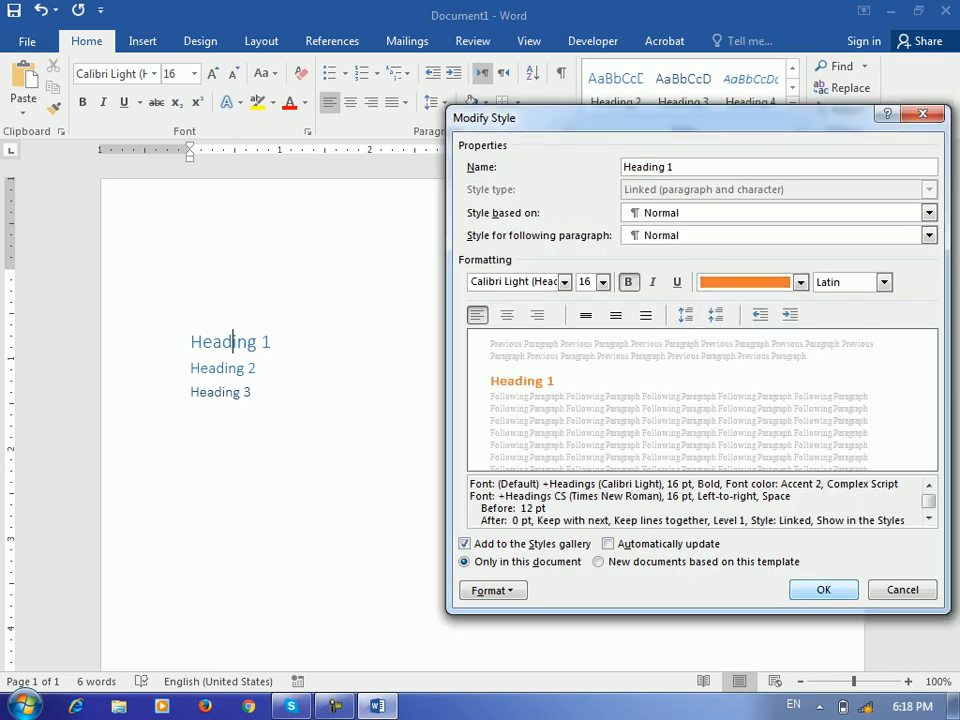
pyautogui.press('Return')
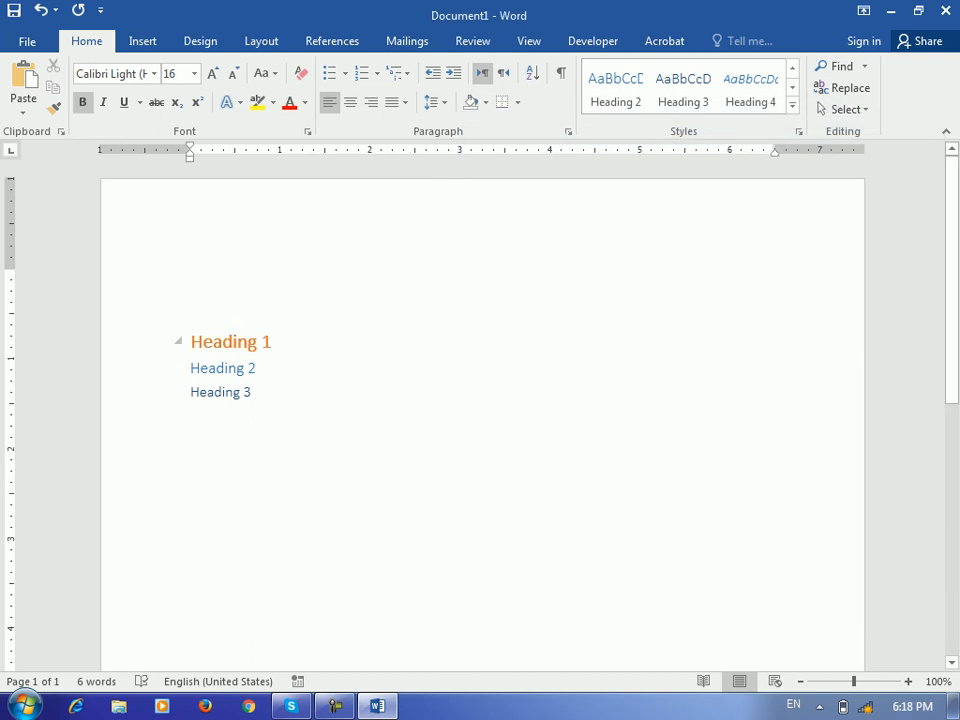
# Modify the Heading 2 style to use a bold green font
pyautogui.click(229, 368)
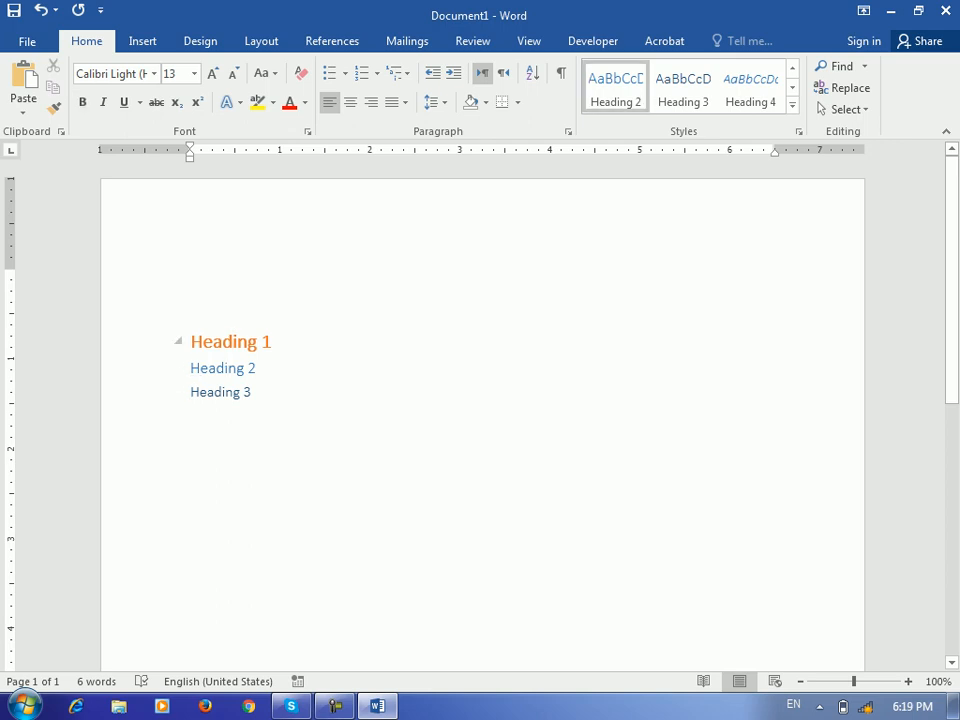
pyautogui.rightClick(621, 72)
pyautogui.click(674, 104)
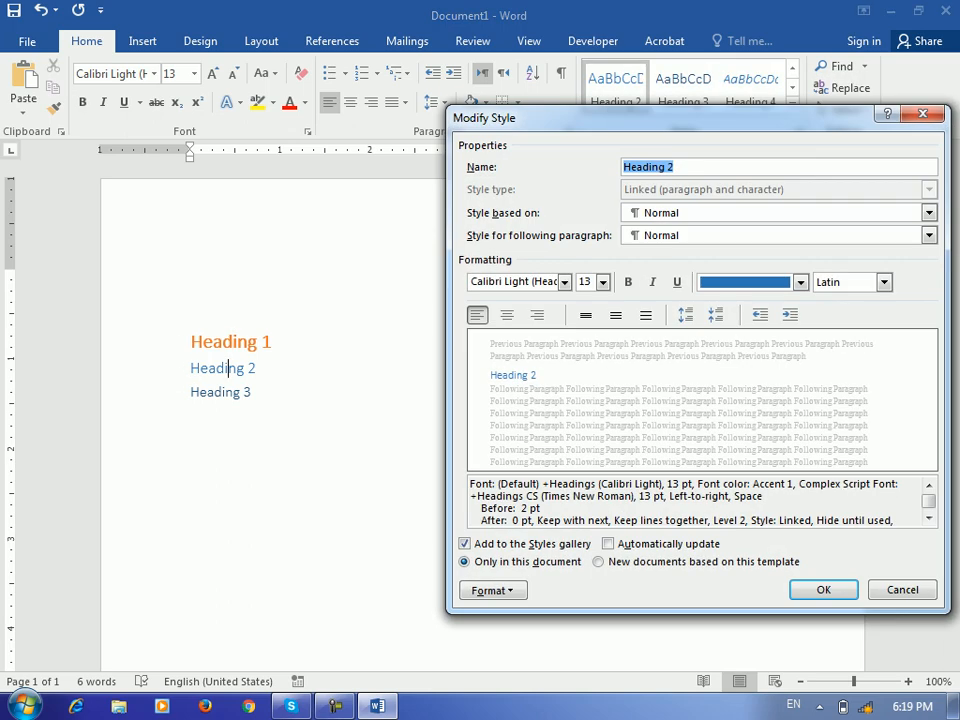
pyautogui.click(801, 283)
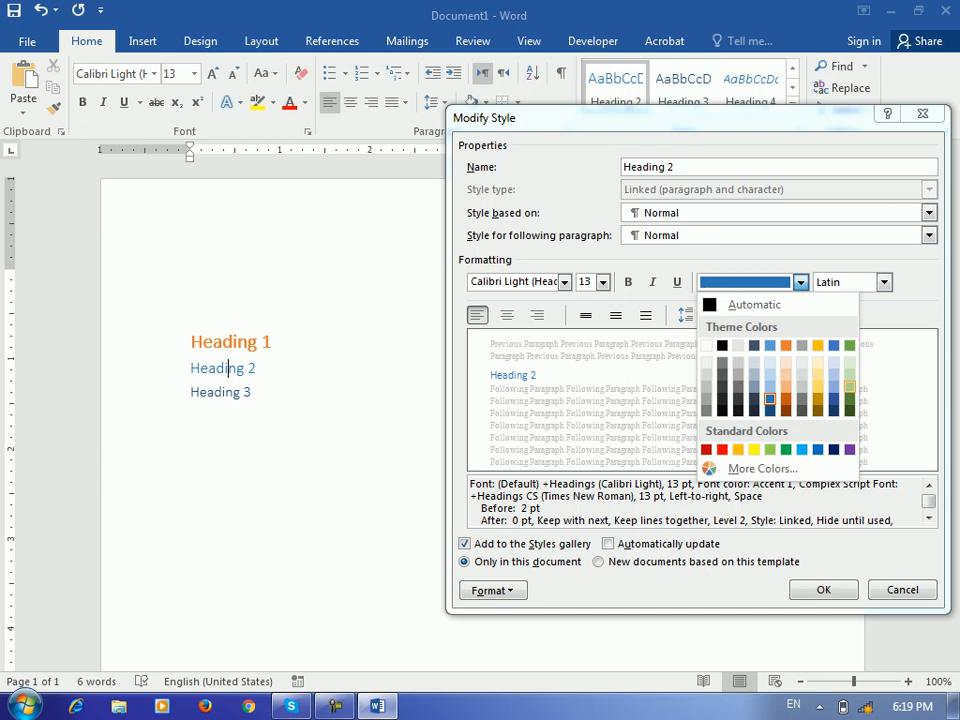
pyautogui.click(849, 345)
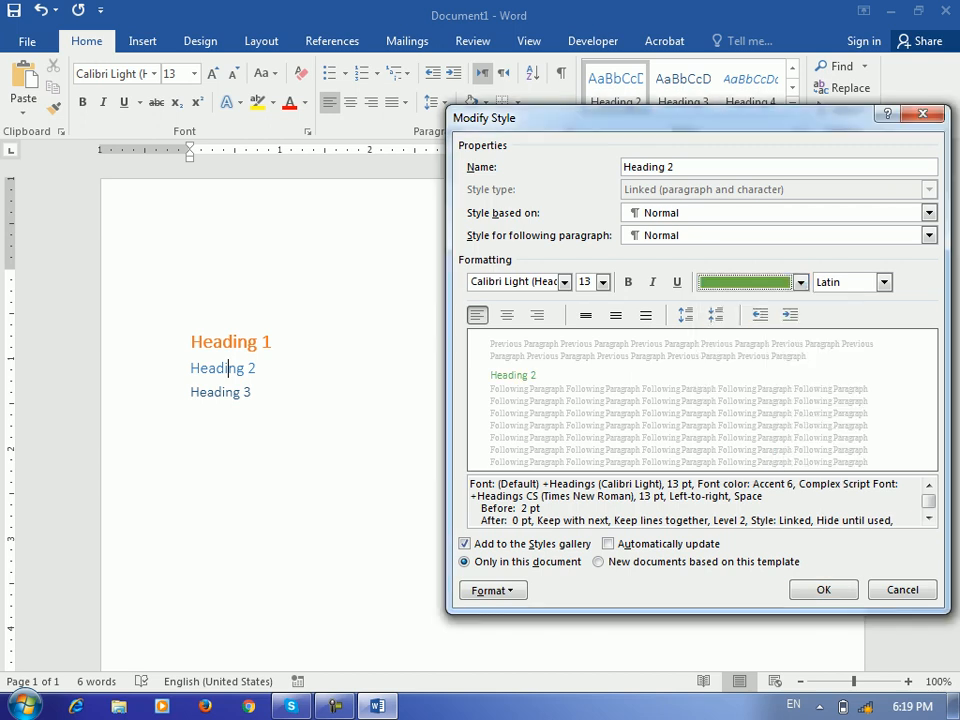
pyautogui.click(628, 282)
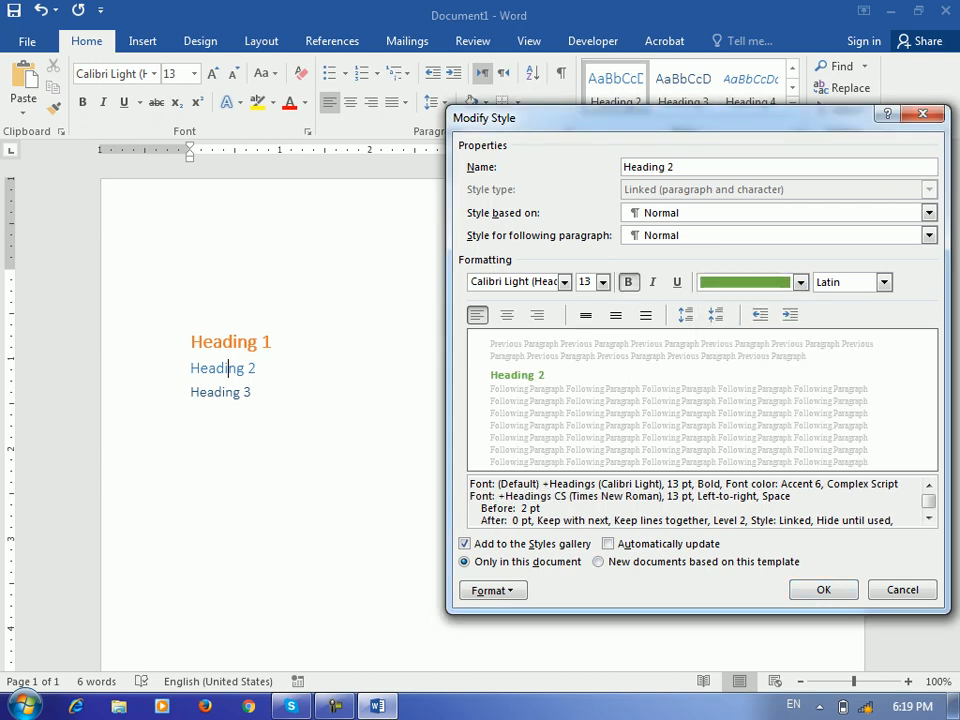
pyautogui.click(823, 589)
pyautogui.click(216, 368)
pyautogui.click(222, 392)
# Change the Heading 3 style's font colour to gray
pyautogui.rightClick(683, 90)
pyautogui.click(690, 133)
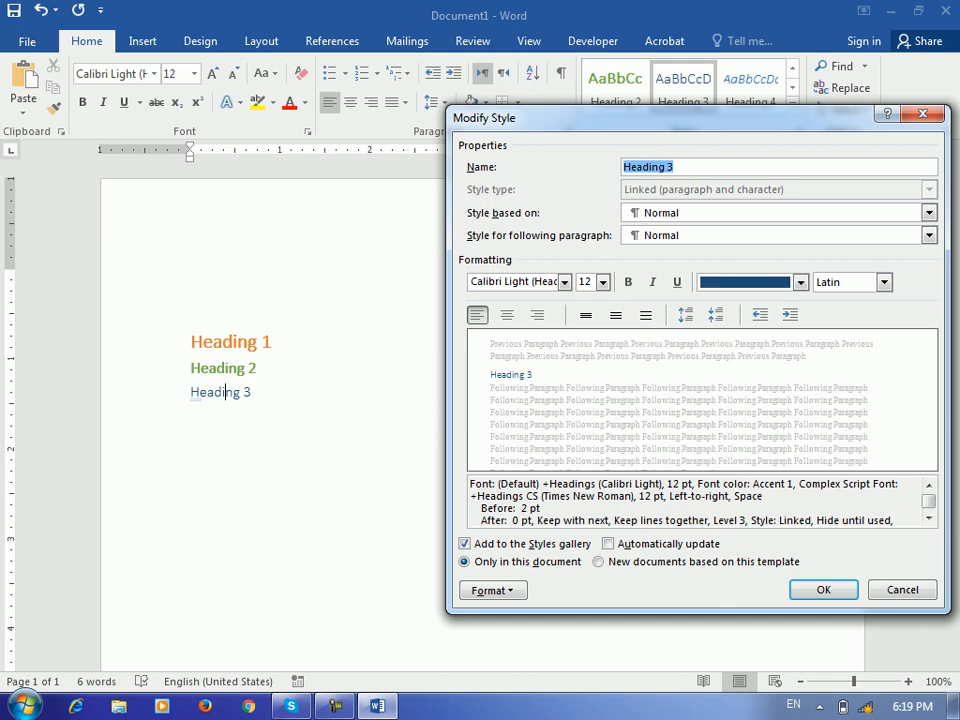
pyautogui.click(801, 283)
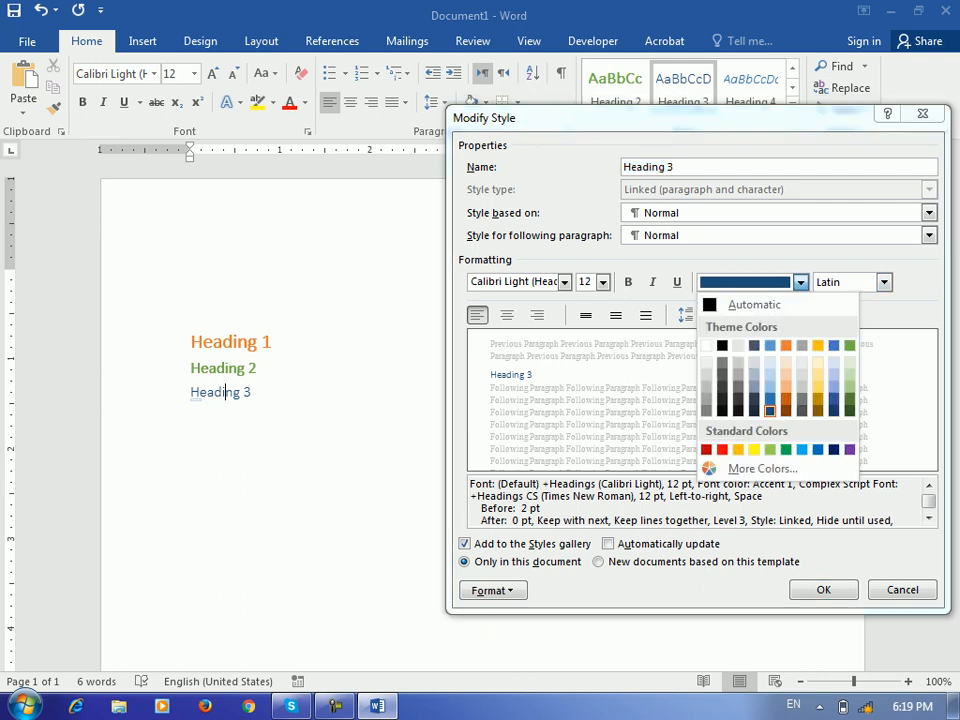
pyautogui.click(802, 345)
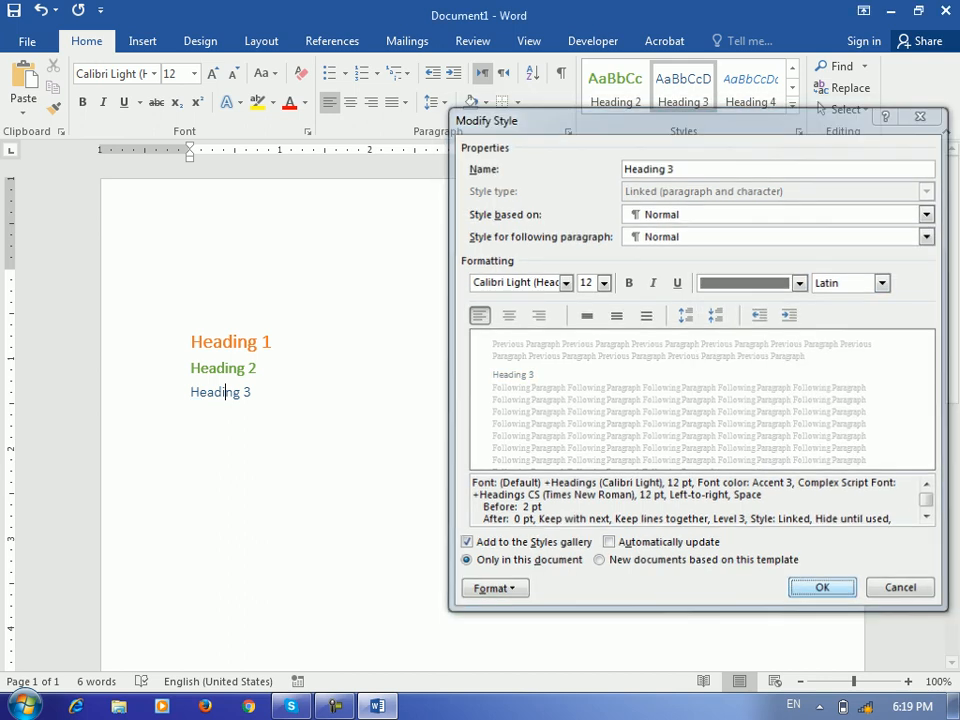
pyautogui.click(823, 589)
# Add a 'Heading 4' line and apply the Heading 4 style to it
pyautogui.press('Return')
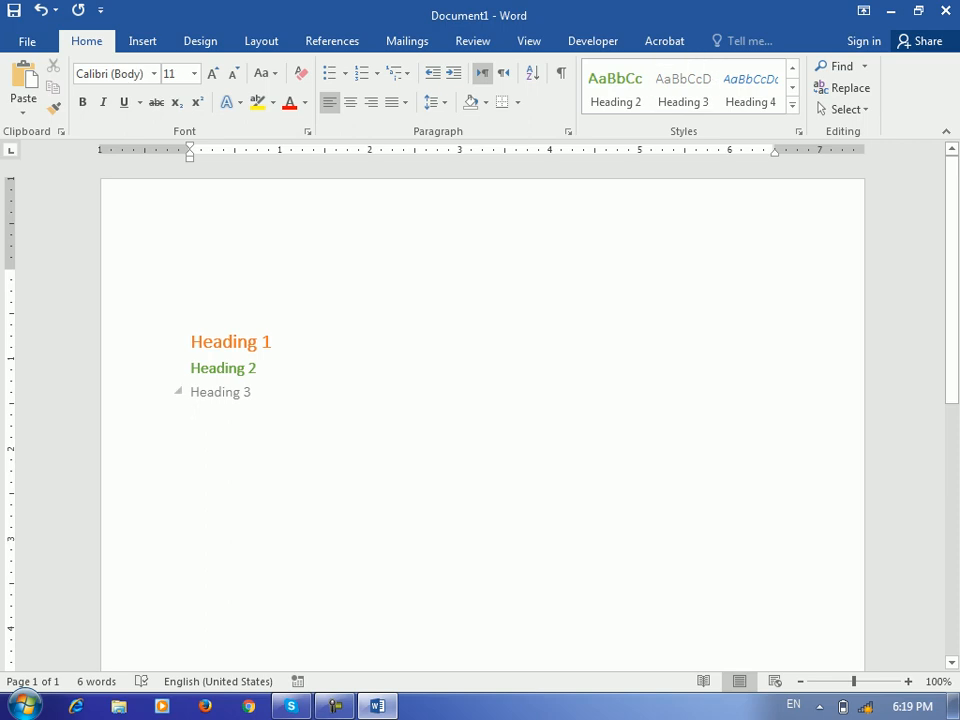
pyautogui.write('ha')
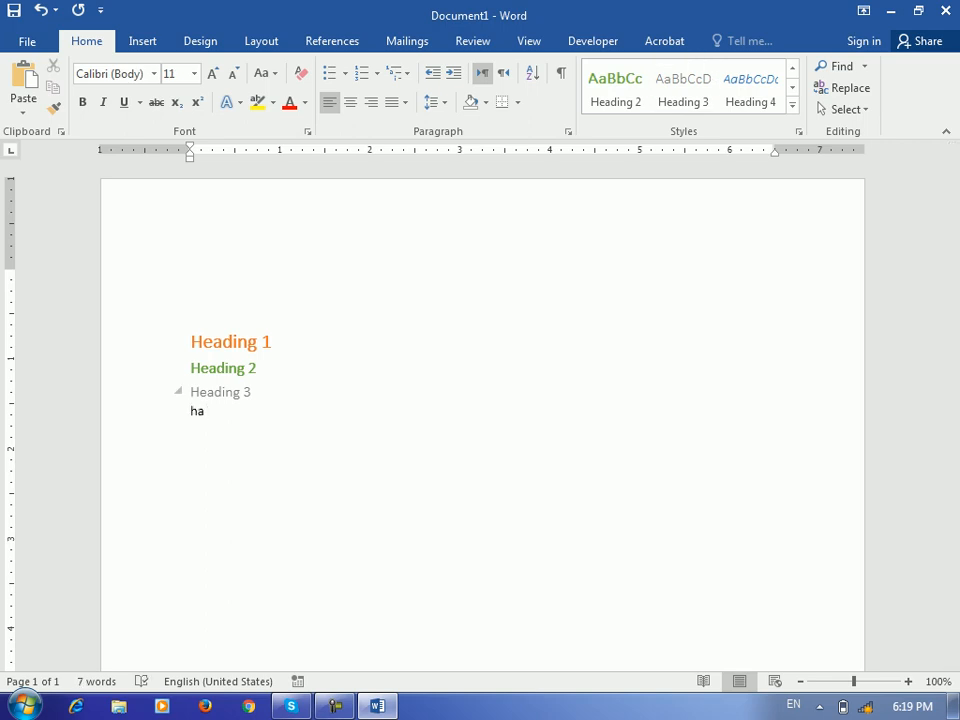
pyautogui.press('BackSpace')
pyautogui.write('eading 4')
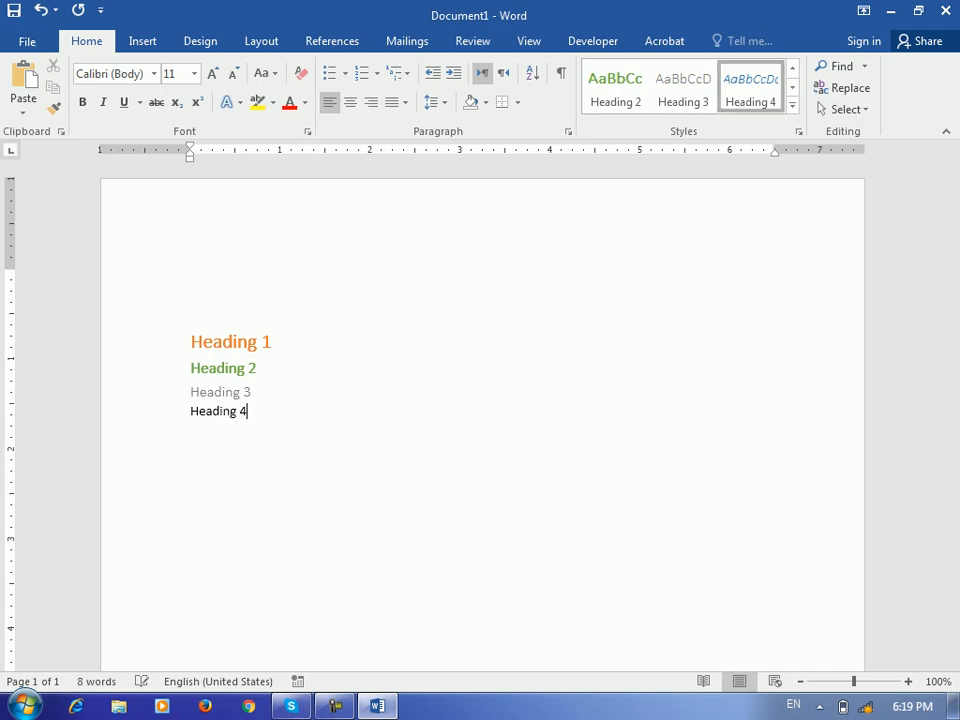
pyautogui.click(750, 88)
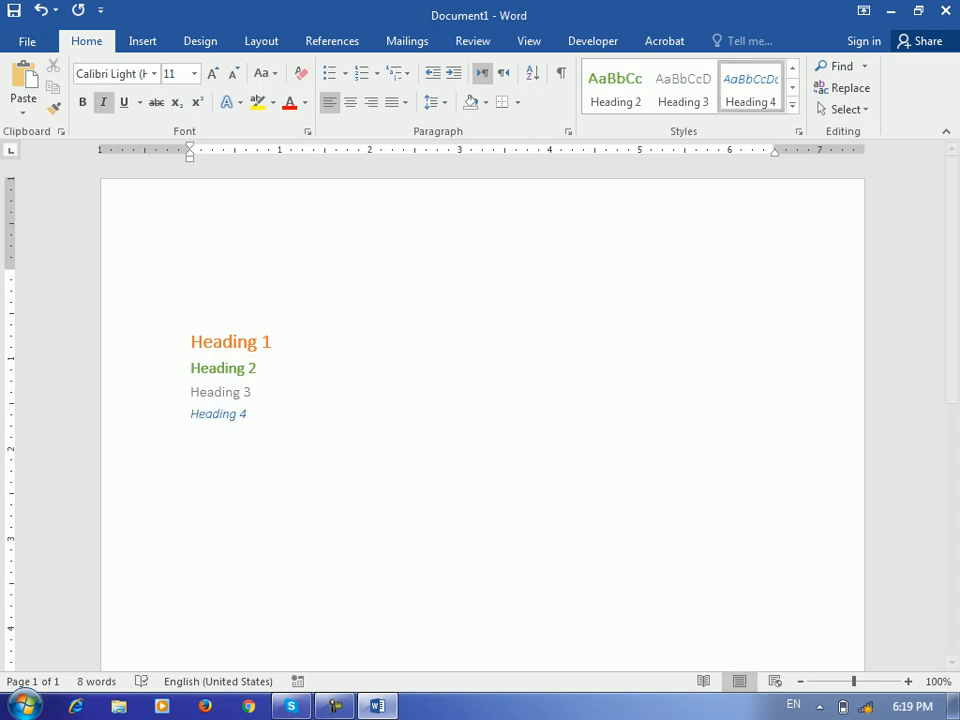
# Modify Heading 4 to bold, non-italic, dark blue-grey Text 2 colour
pyautogui.rightClick(764, 89)
pyautogui.click(579, 122)
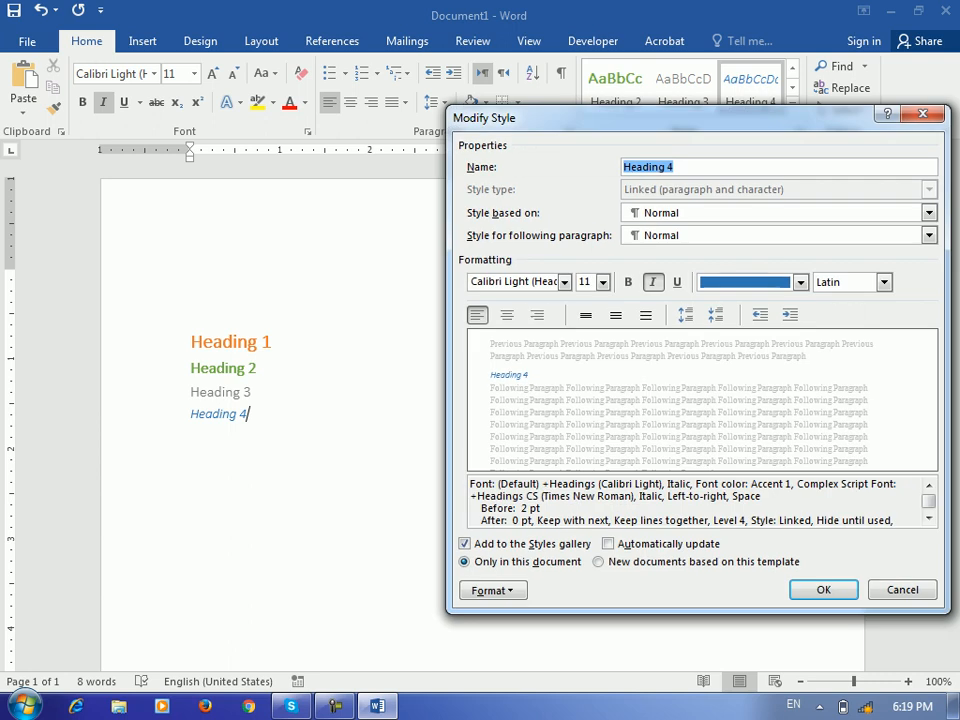
pyautogui.moveTo(582, 114); pyautogui.dragTo(511, 86)
pyautogui.click(716, 250)
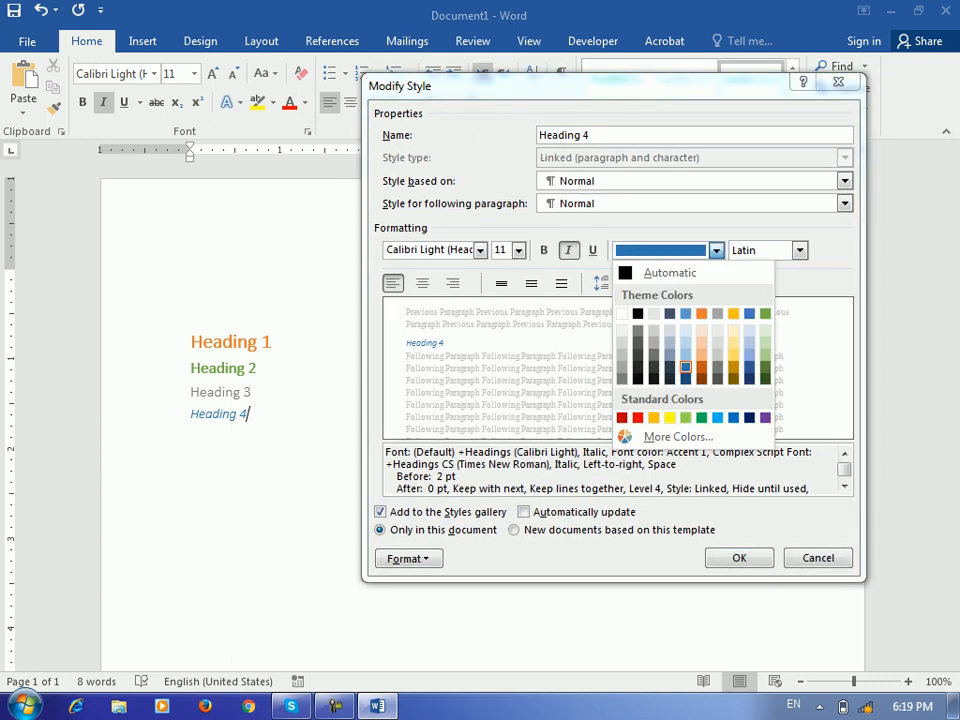
pyautogui.click(670, 314)
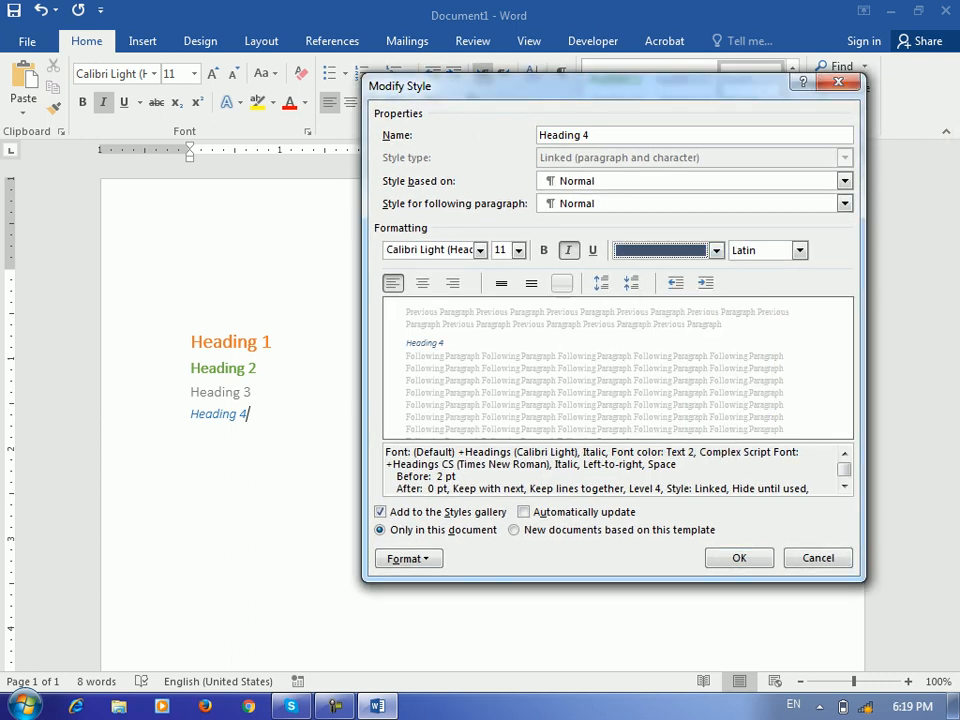
pyautogui.click(569, 250)
pyautogui.click(543, 250)
pyautogui.click(739, 558)
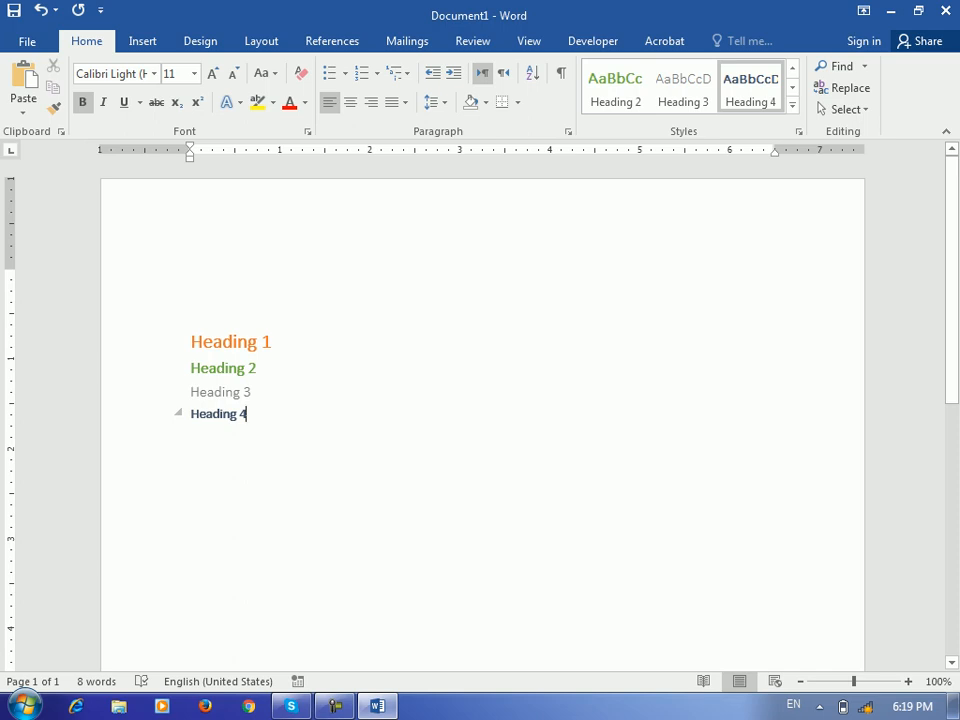
pyautogui.press('Return')
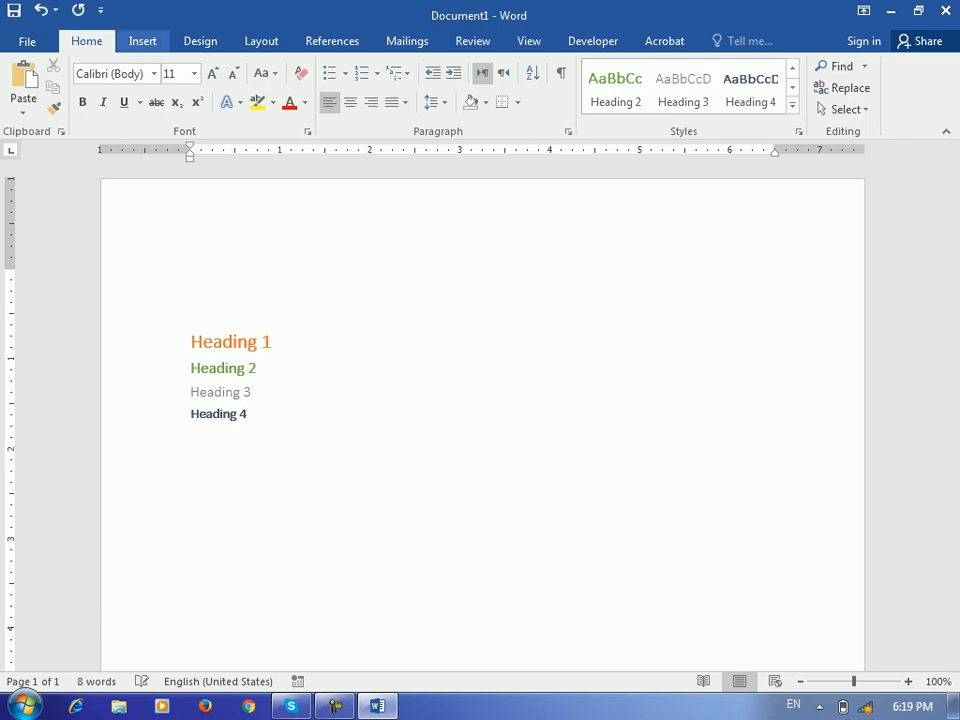
# Insert a table three columns wide and two rows tall
pyautogui.click(142, 41)
pyautogui.click(64, 88)
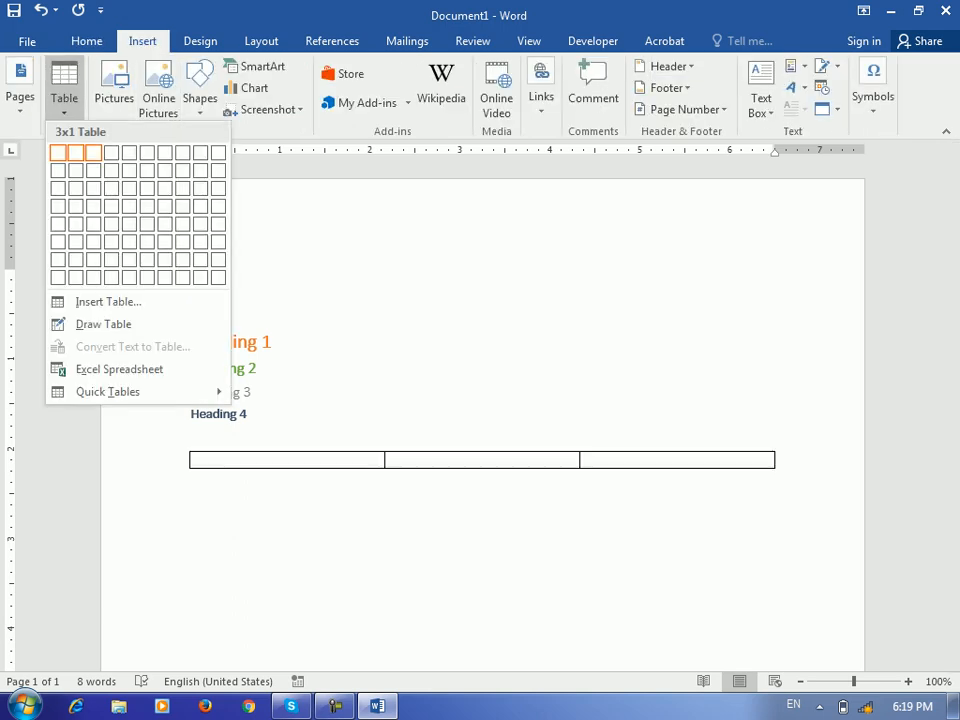
pyautogui.click(93, 170)
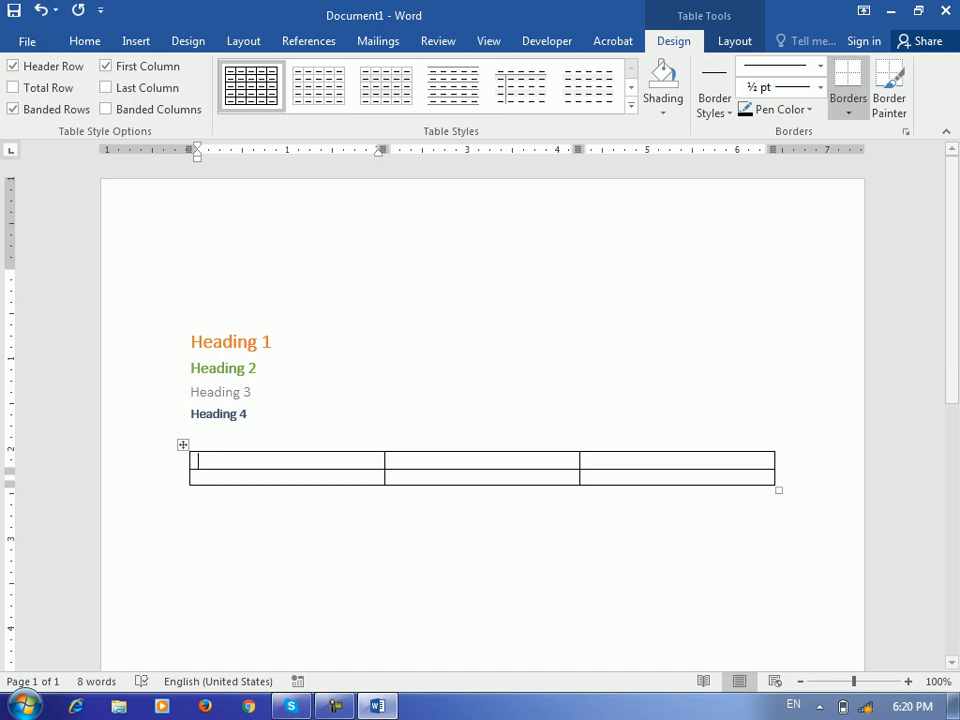
# Try the orange grid table style, undo it, and reopen the table styles gallery
pyautogui.click(631, 105)
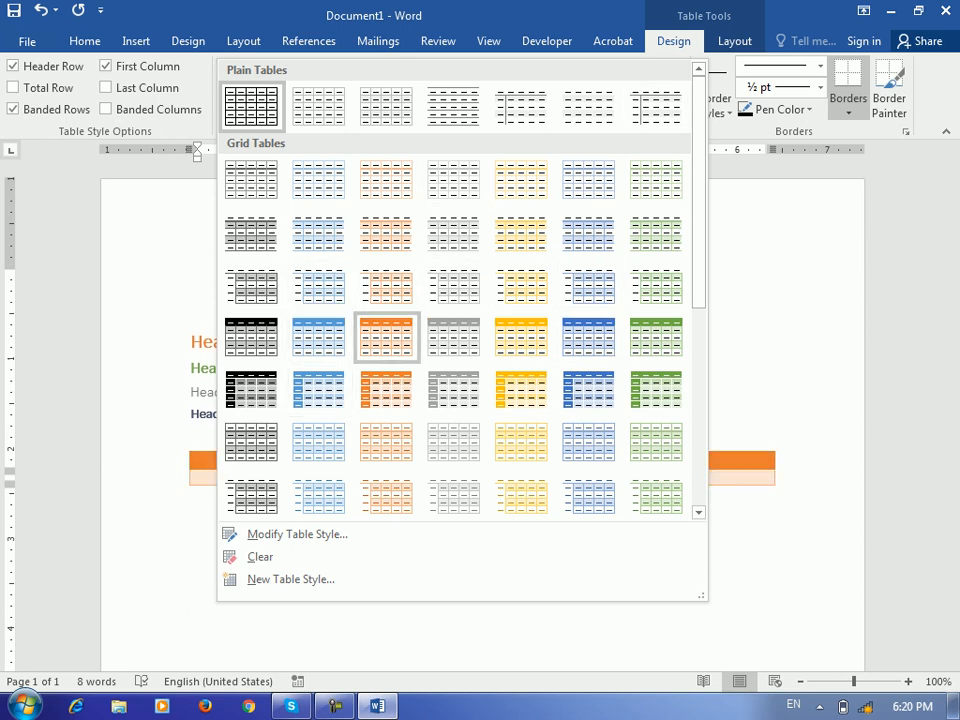
pyautogui.click(386, 337)
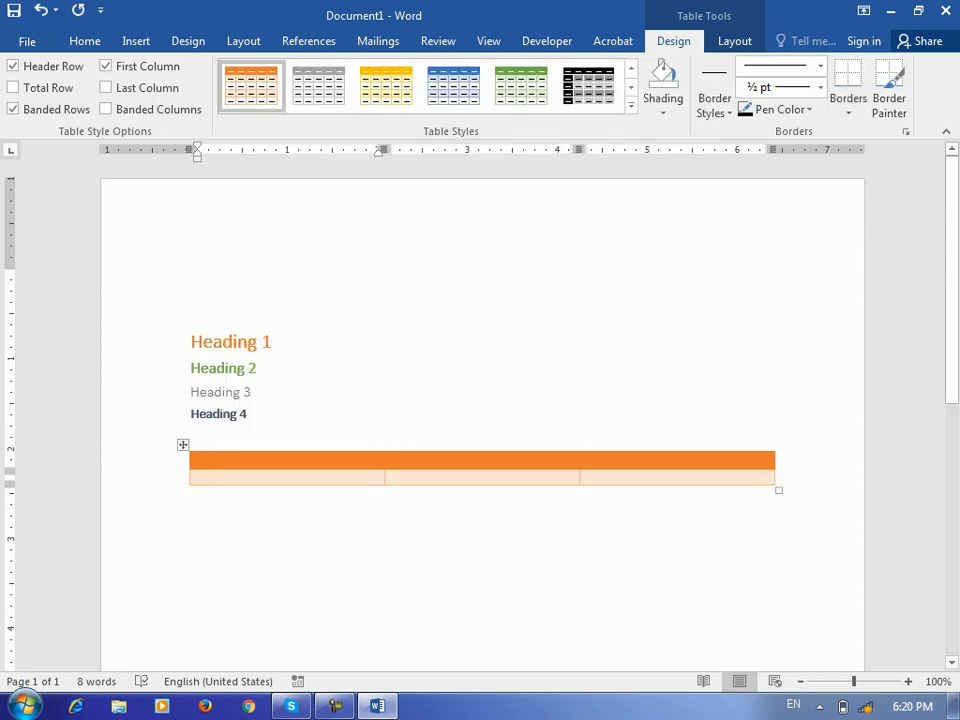
pyautogui.hotkey('ctrl', 'z')
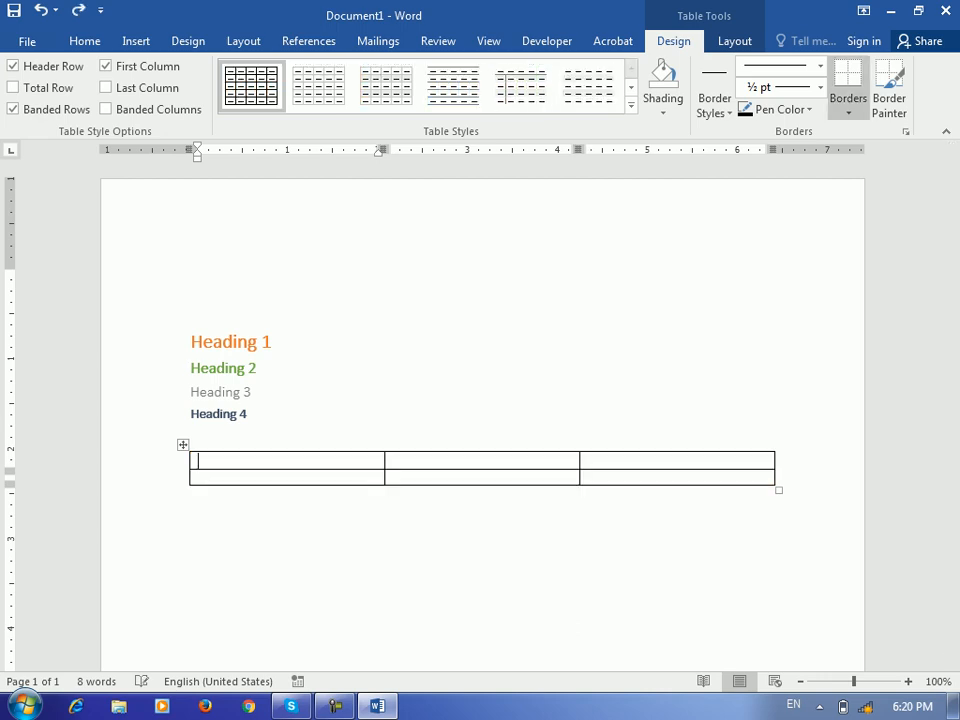
pyautogui.click(631, 105)
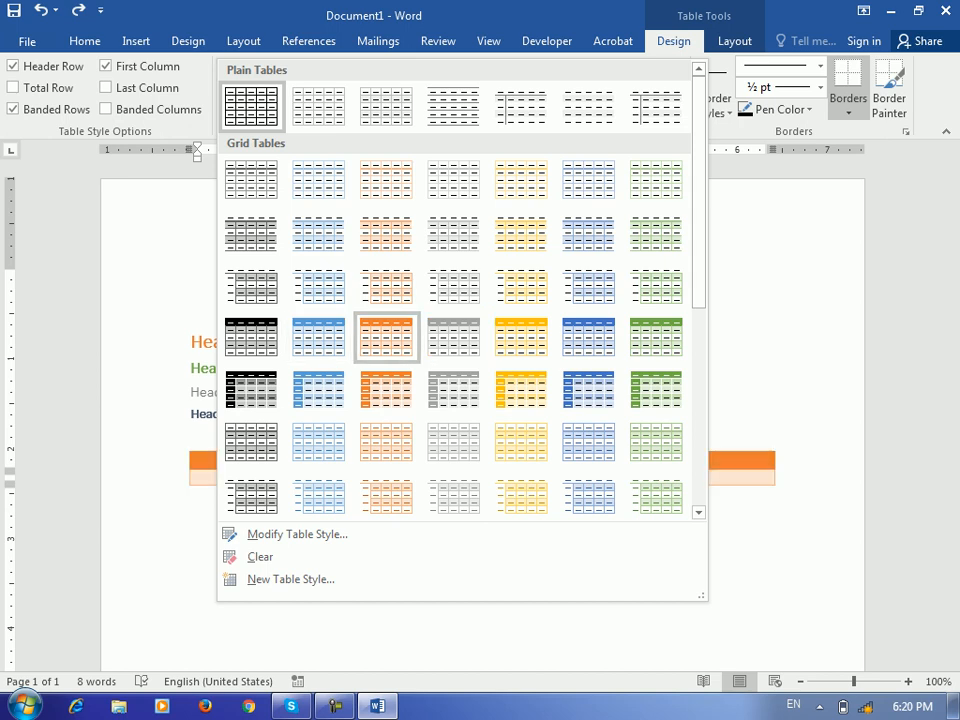
# Modify the Grid Table 4 - Accent 2 table style to use bold 12 pt text
pyautogui.rightClick(384, 334)
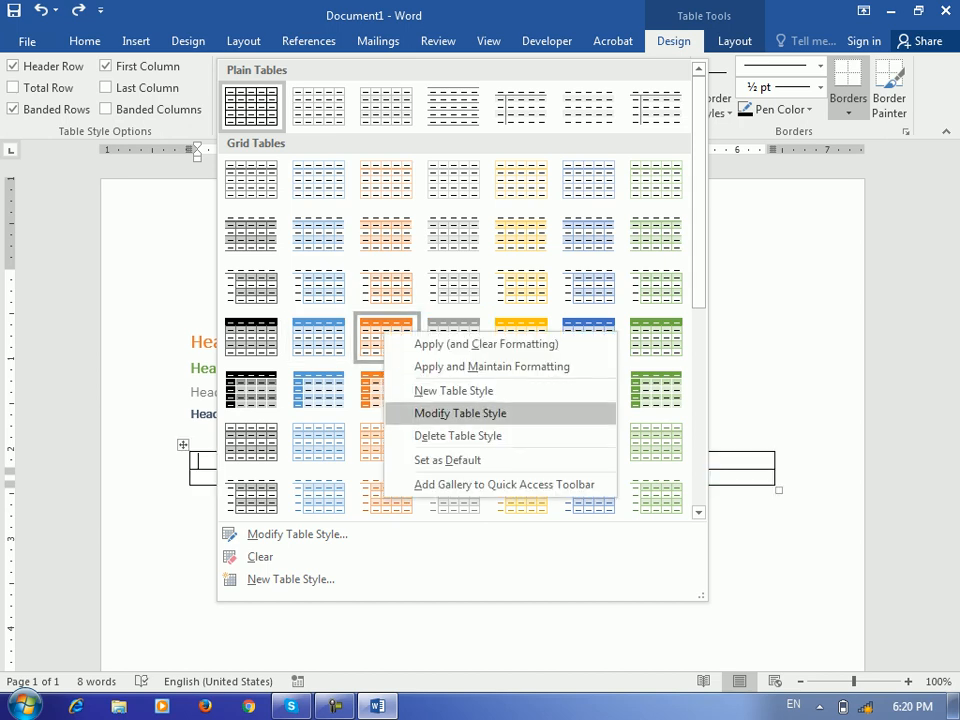
pyautogui.click(460, 413)
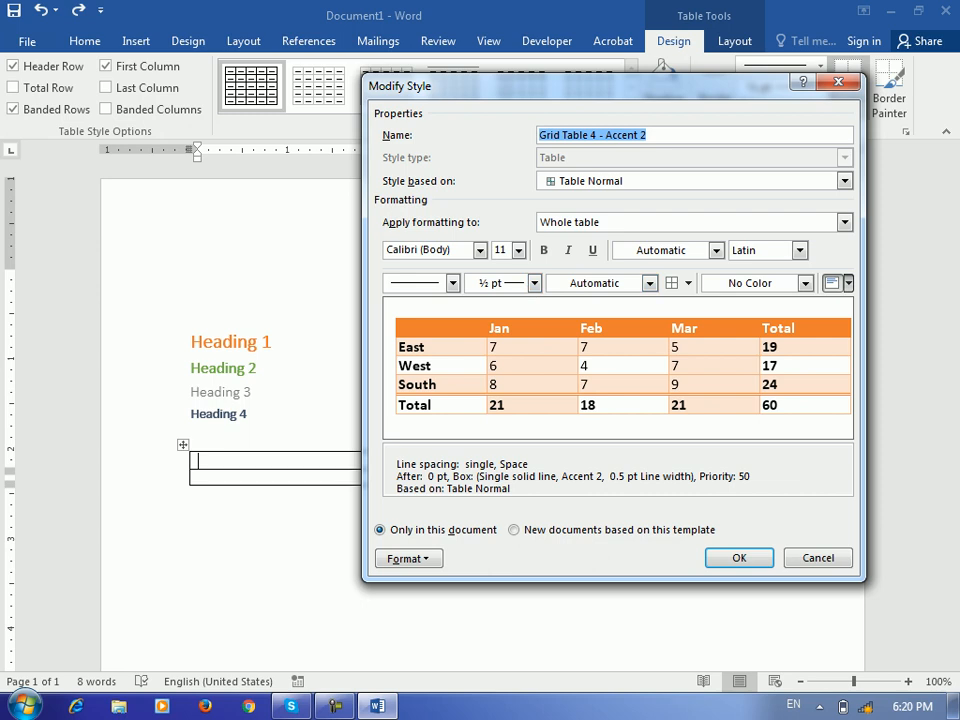
pyautogui.click(650, 284)
pyautogui.click(650, 284)
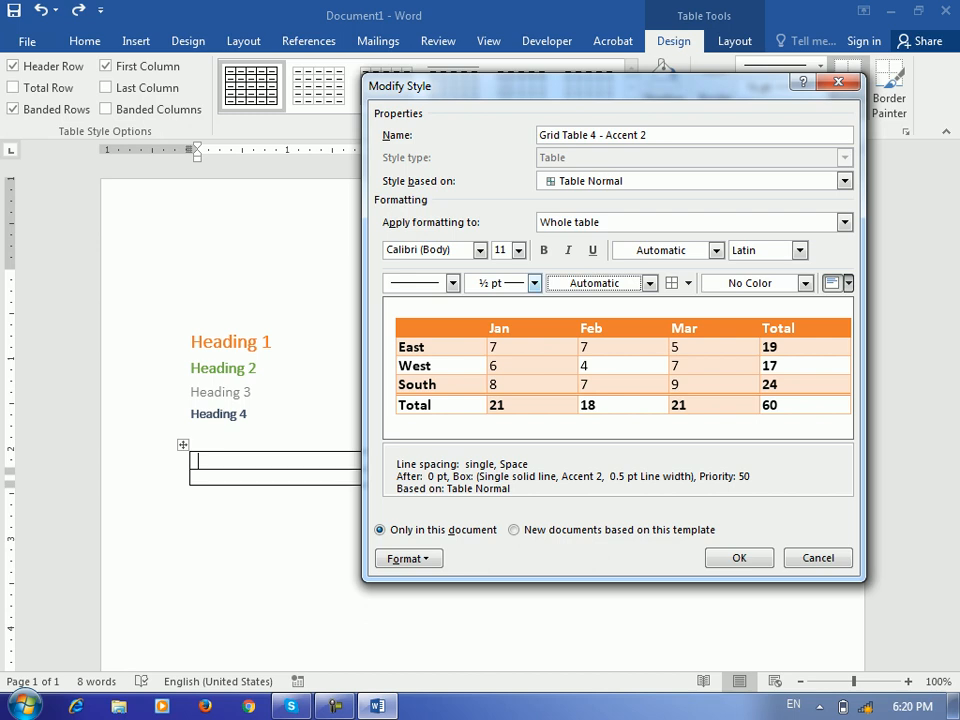
pyautogui.click(544, 251)
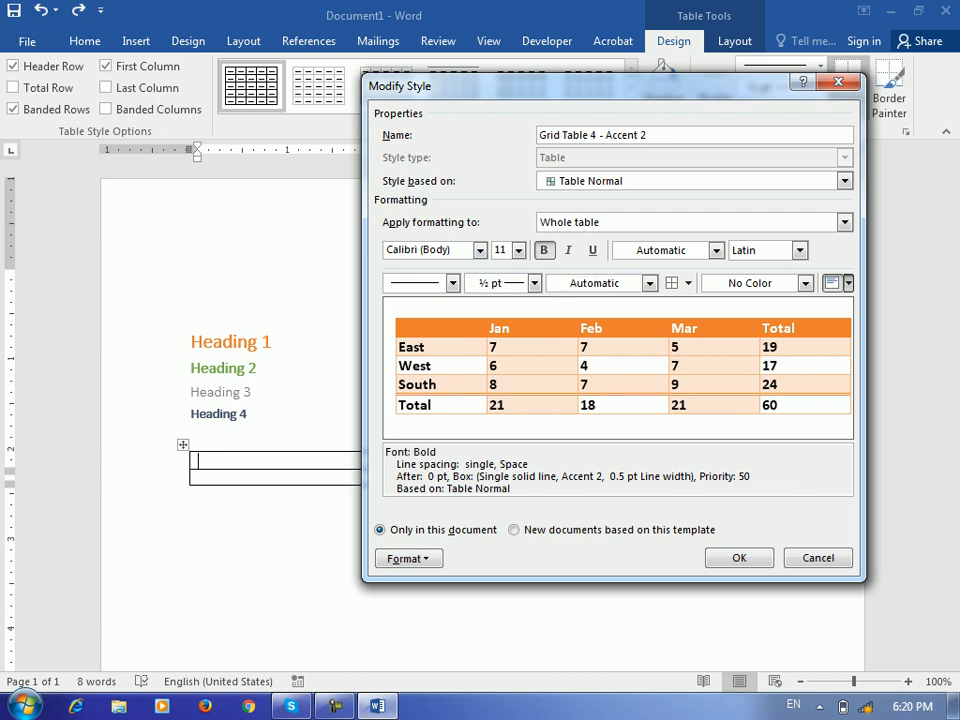
pyautogui.click(518, 250)
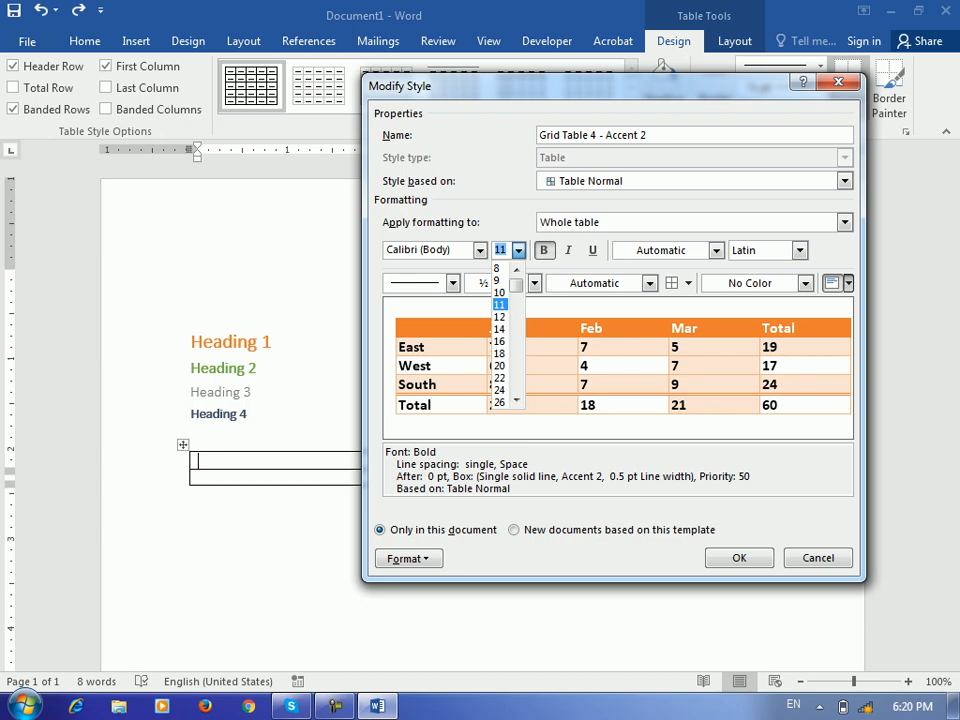
pyautogui.click(500, 317)
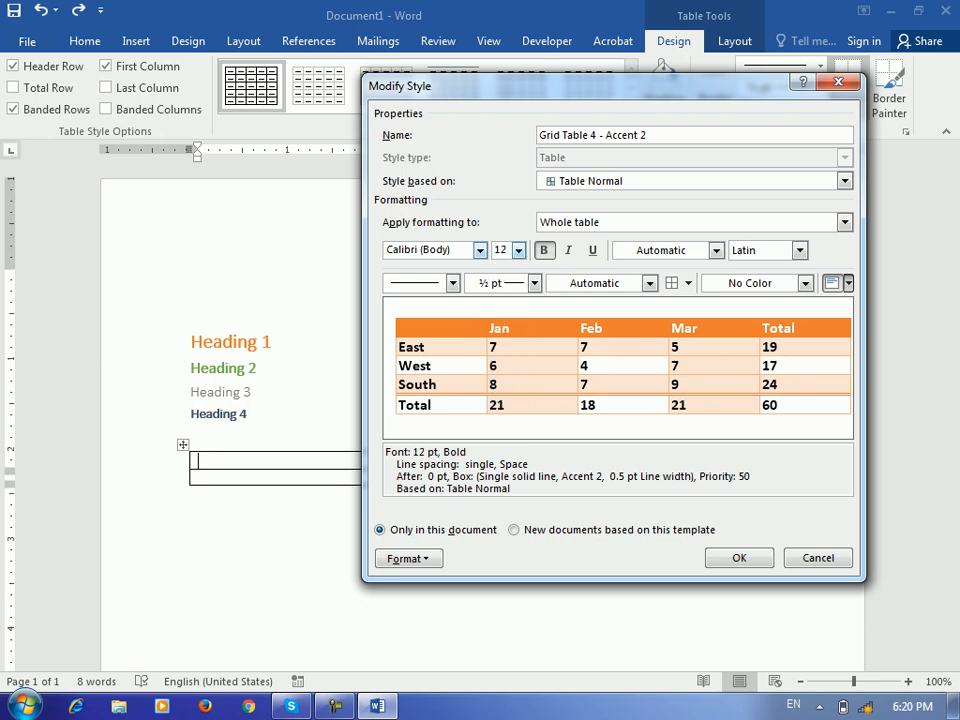
pyautogui.press('Return')
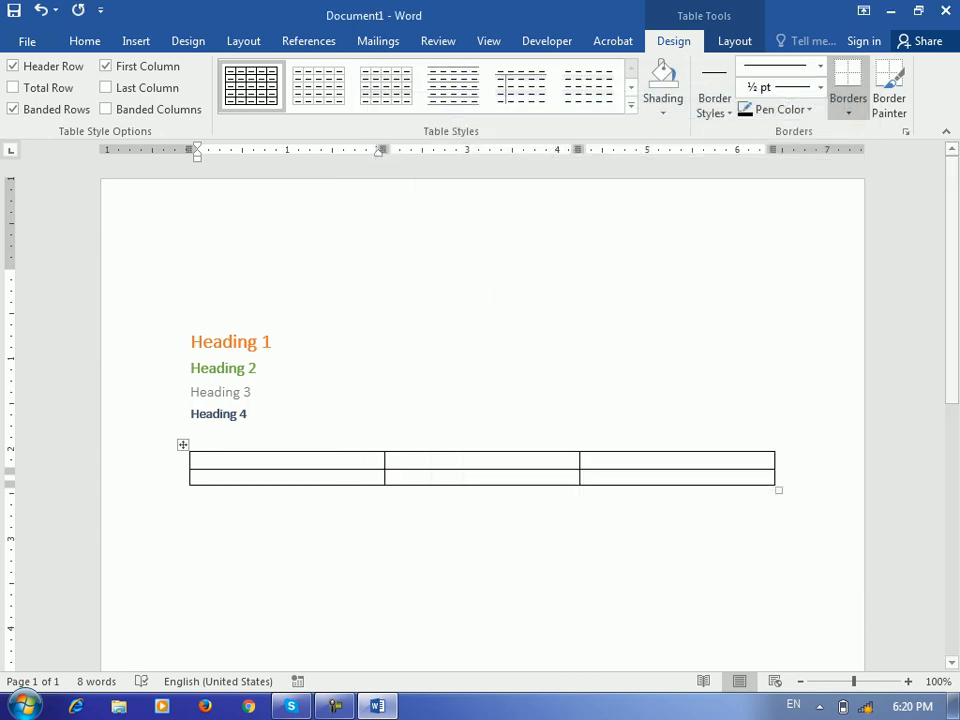
pyautogui.click(631, 106)
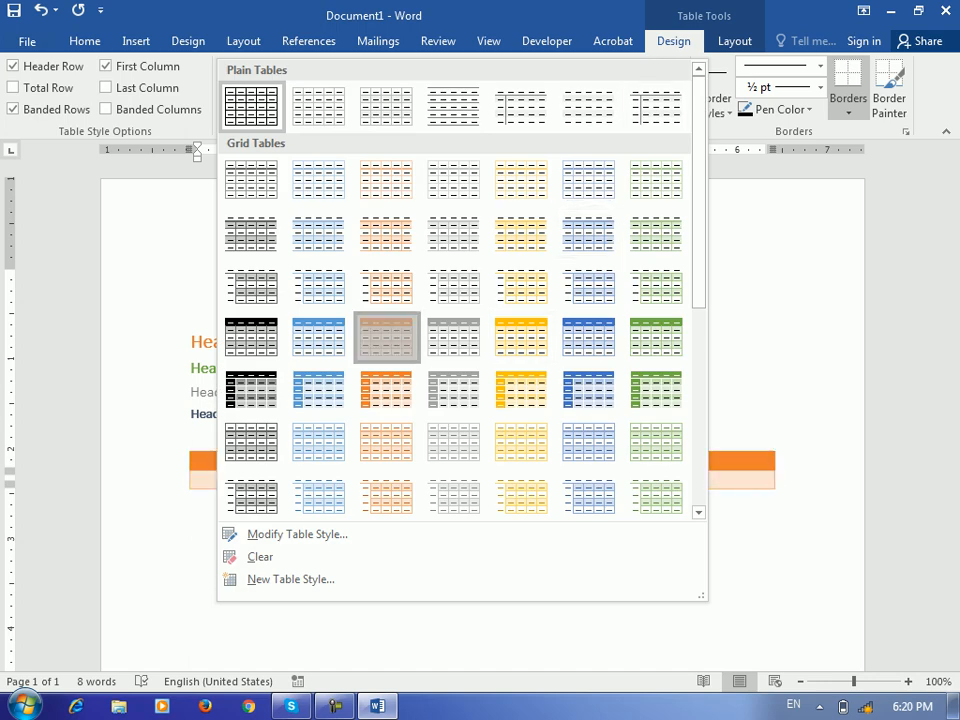
# Apply the orange Grid Table 4 - Accent 2 style to the table and add an empty paragraph below it
pyautogui.click(388, 337)
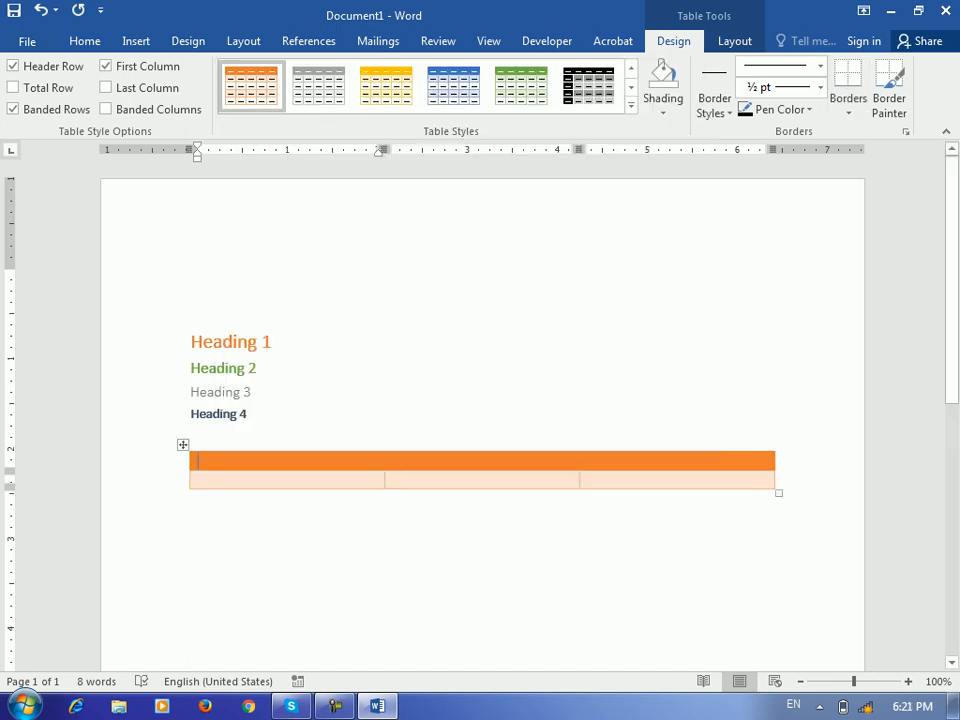
pyautogui.click(191, 498)
pyautogui.press('Return')
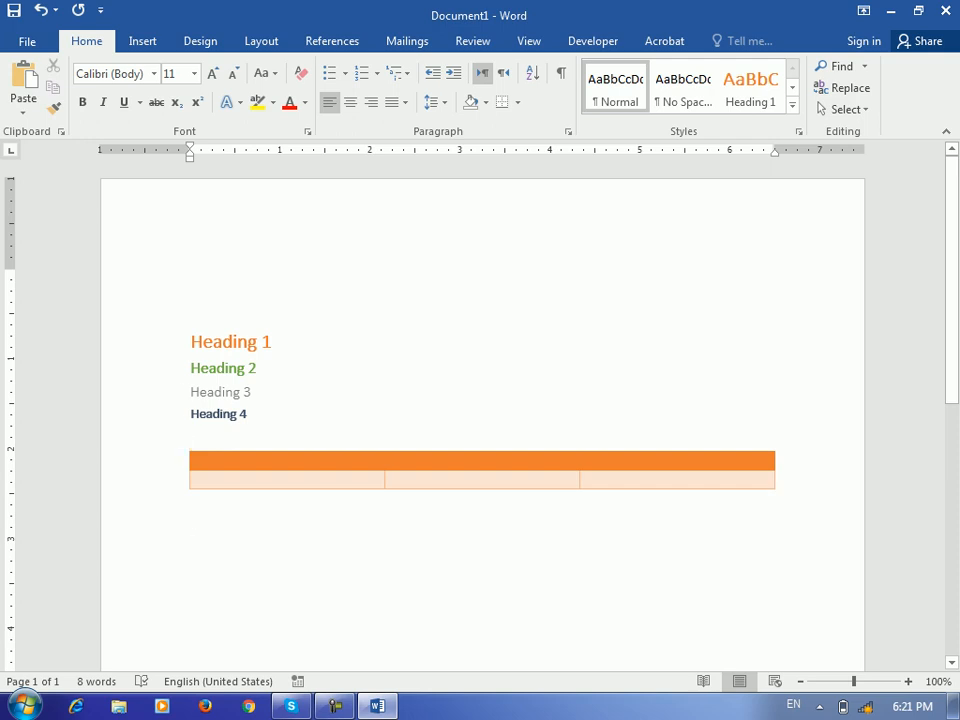
# Save the document to this PC as a Word document named 'Template'
pyautogui.hotkey('ctrl', 's')
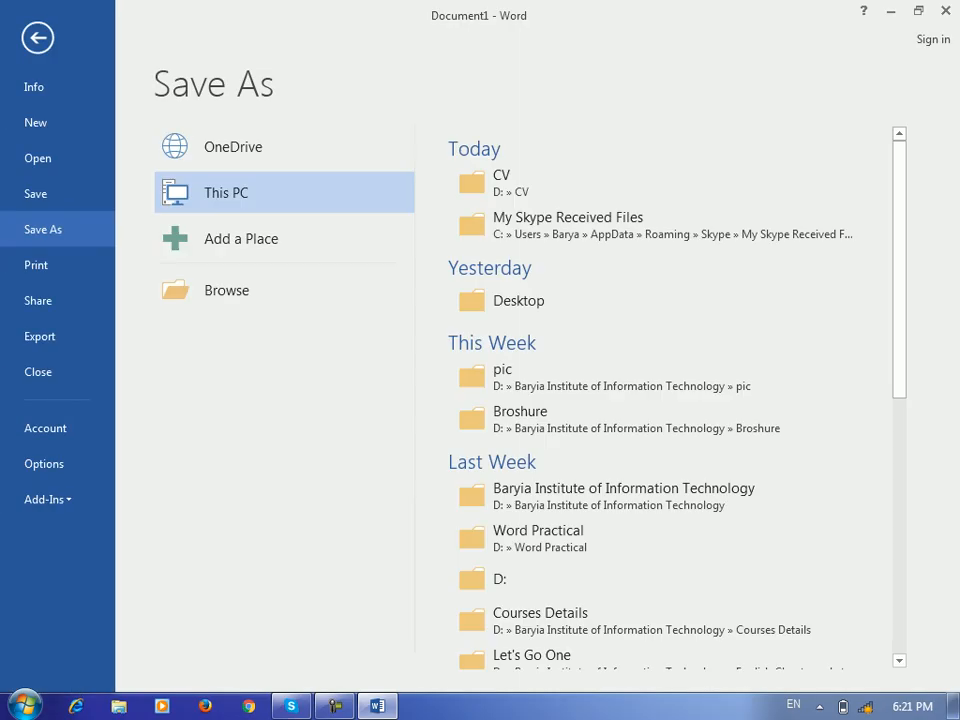
pyautogui.click(227, 290)
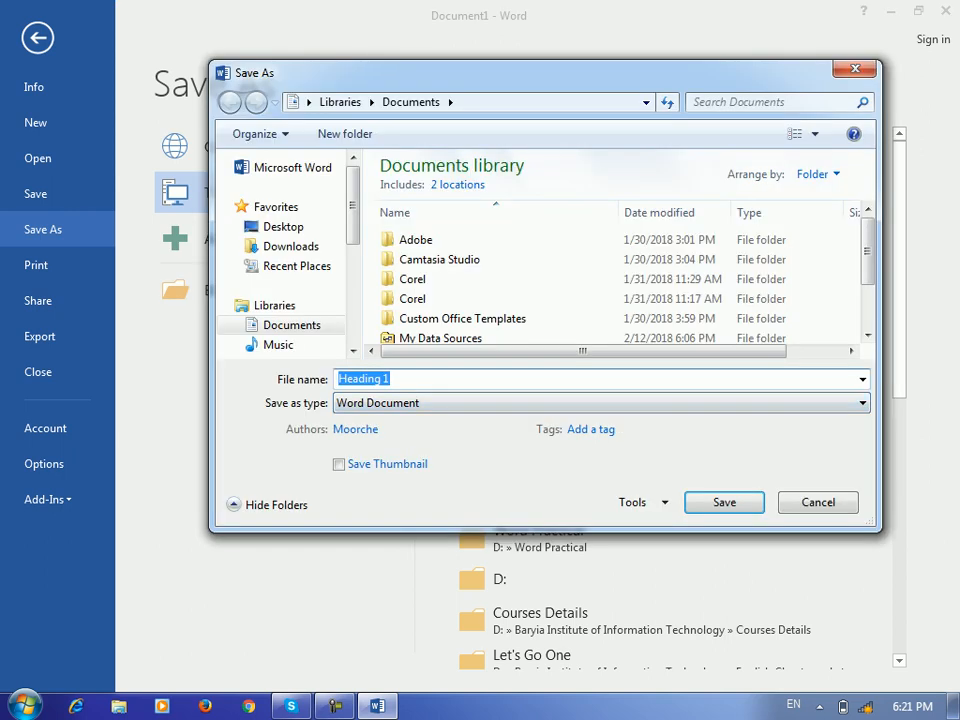
pyautogui.write('Template')
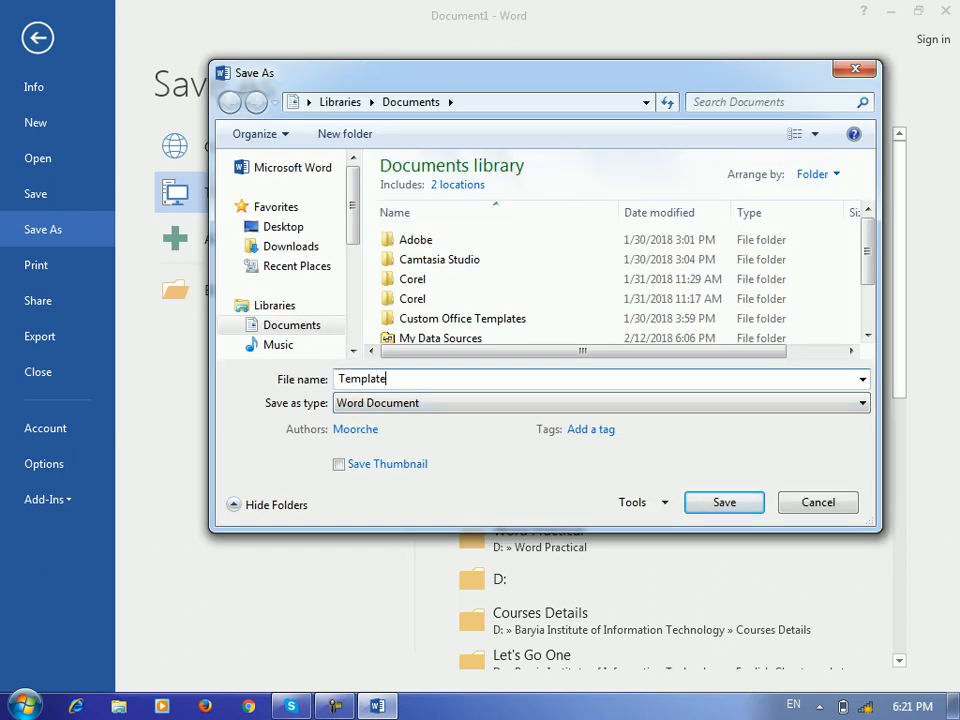
pyautogui.press('Return')
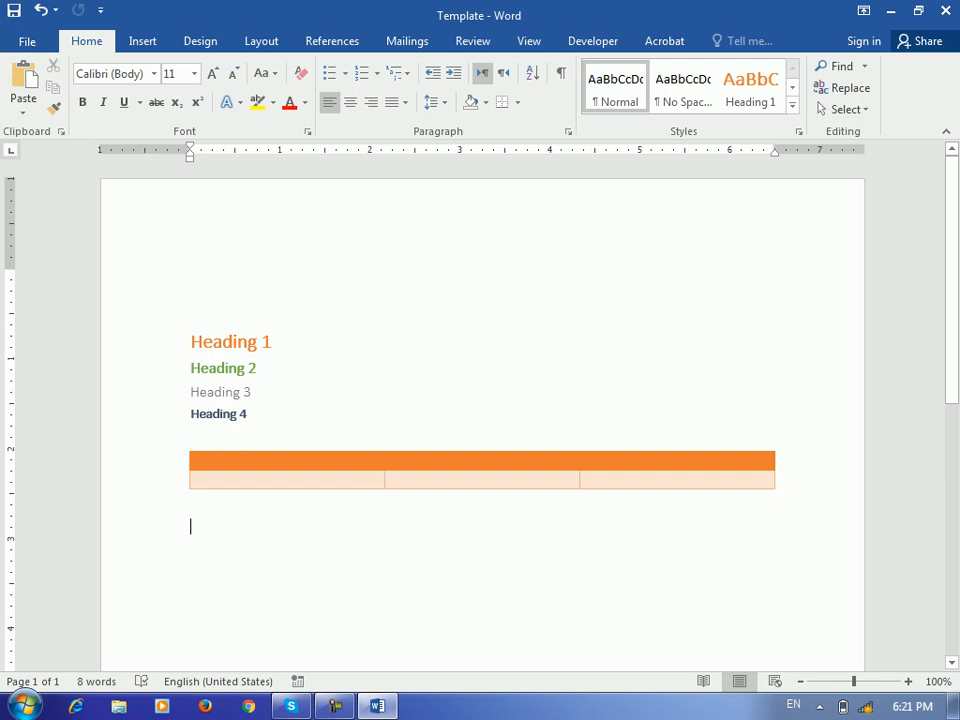
# Insert a page break and add 'Chapter 1' in the Heading 1 style on the new page
pyautogui.hotkey('ctrl', 'Return')
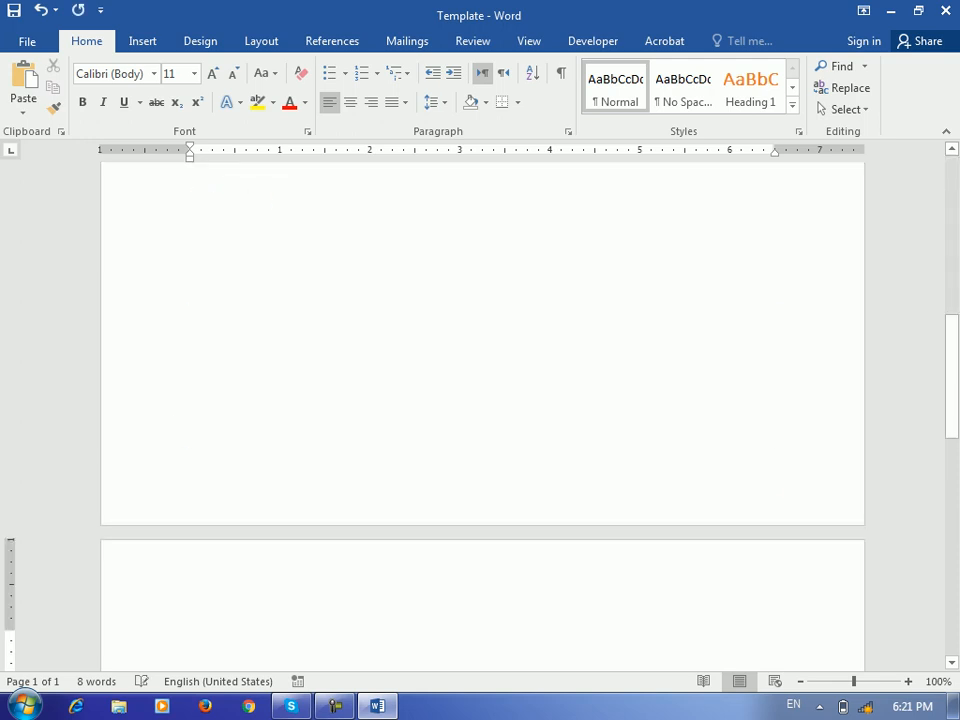
pyautogui.write('Chapte')
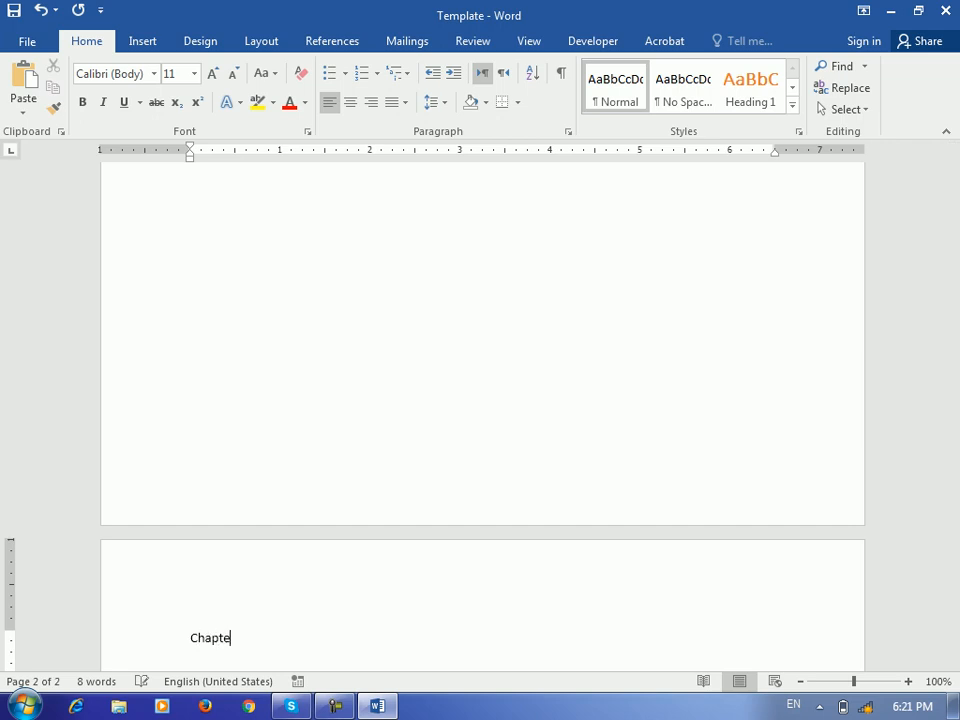
pyautogui.write('r 1')
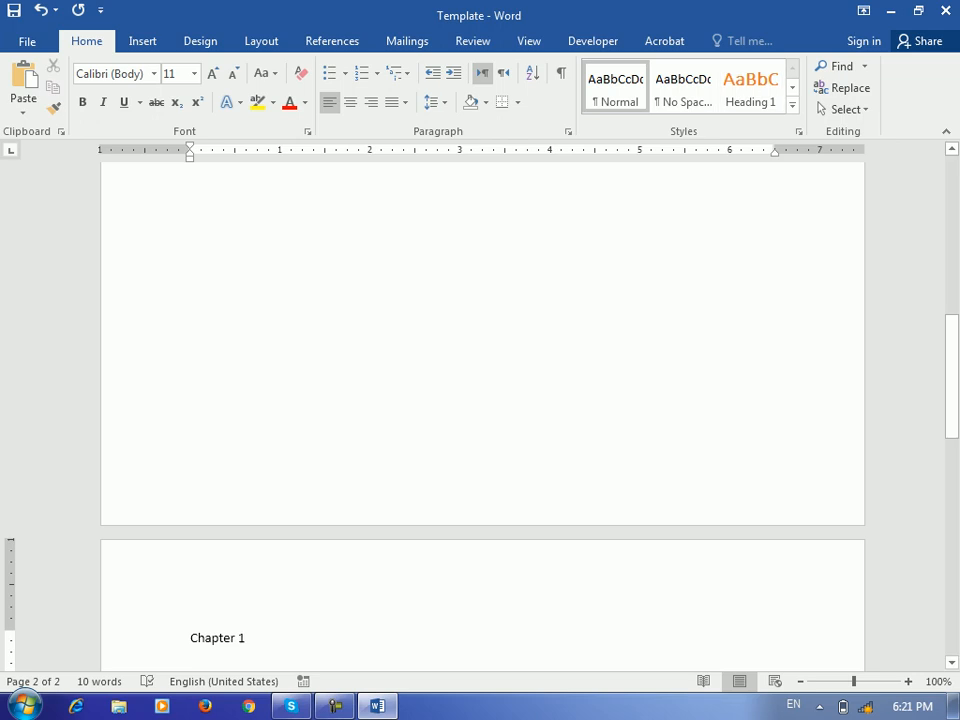
pyautogui.click(750, 88)
pyautogui.scroll(-5, 482, 416)
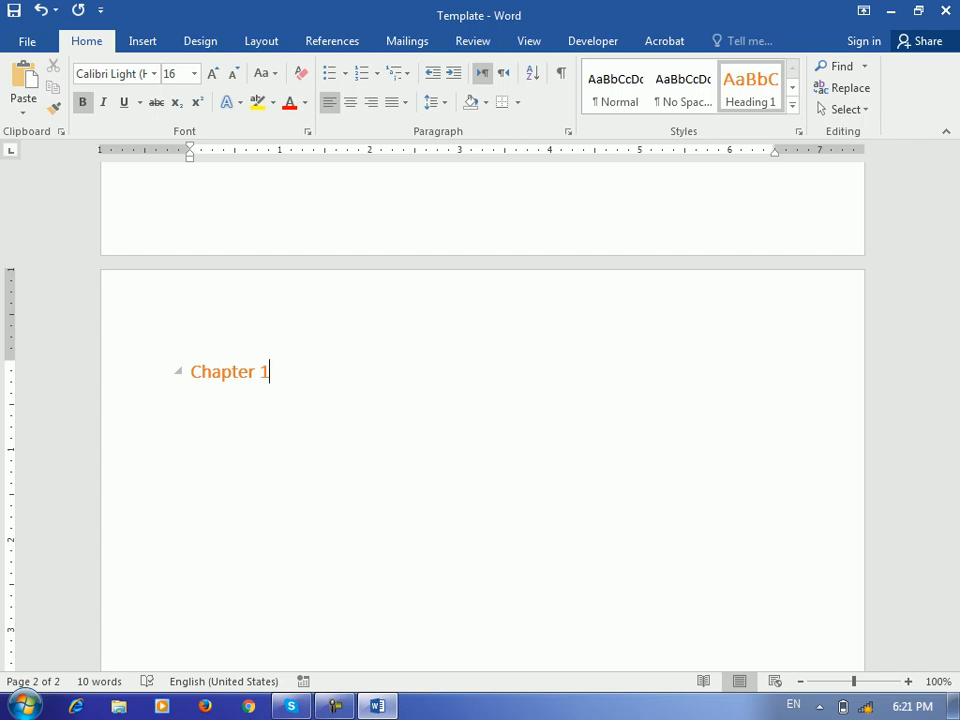
pyautogui.scroll(10, 480, 400)
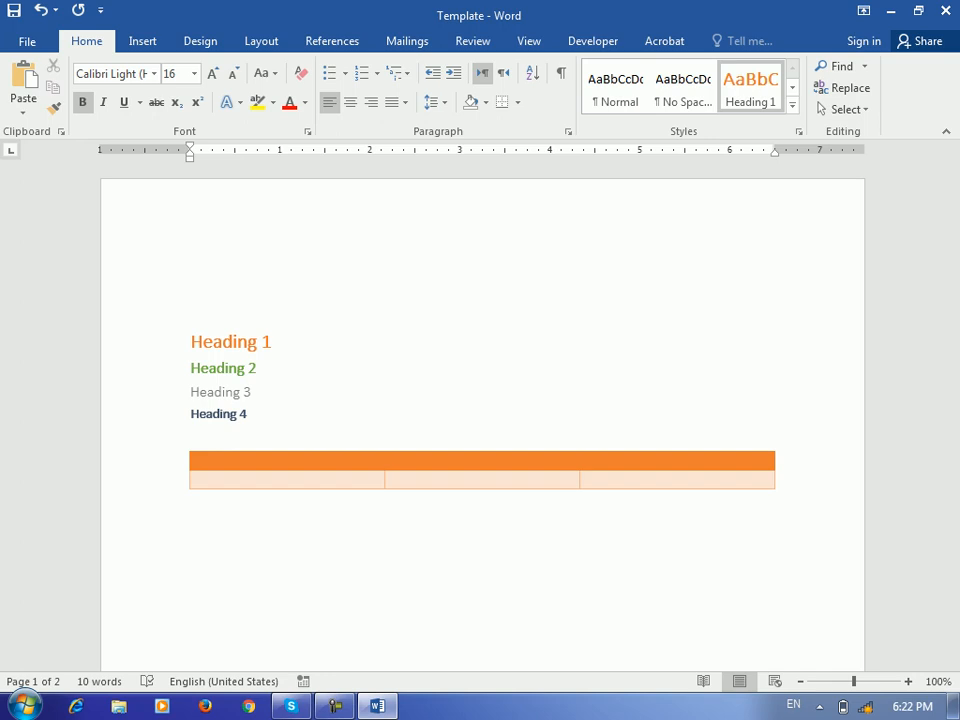
# Minimize Word and browse the folders on Local Disk (D:) through the Computer window
pyautogui.click(890, 11)
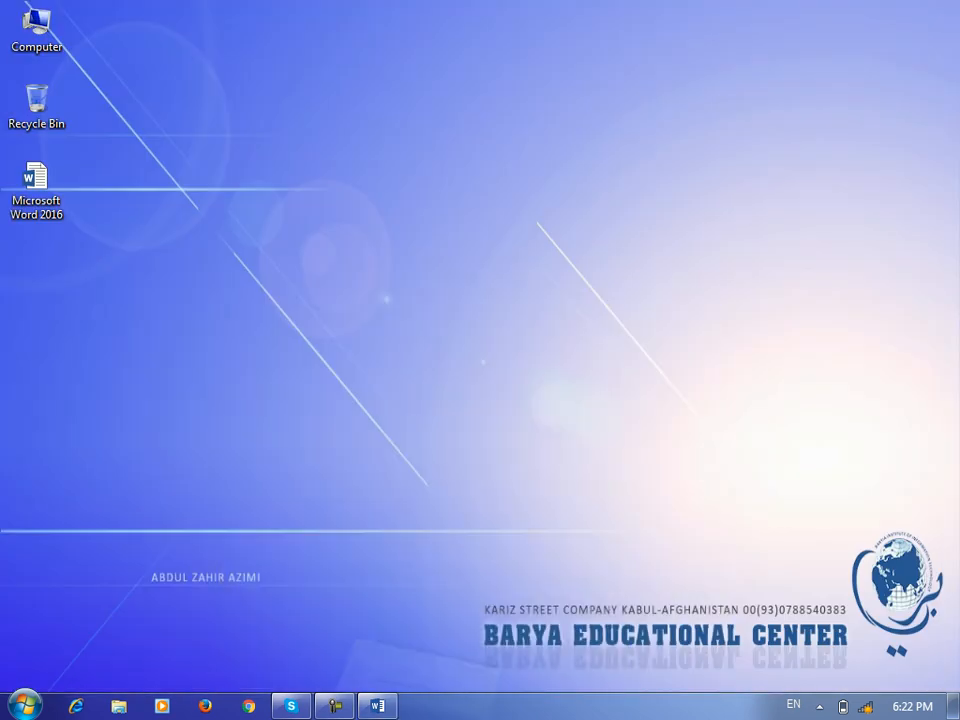
pyautogui.doubleClick(34, 26)
pyautogui.doubleClick(470, 135)
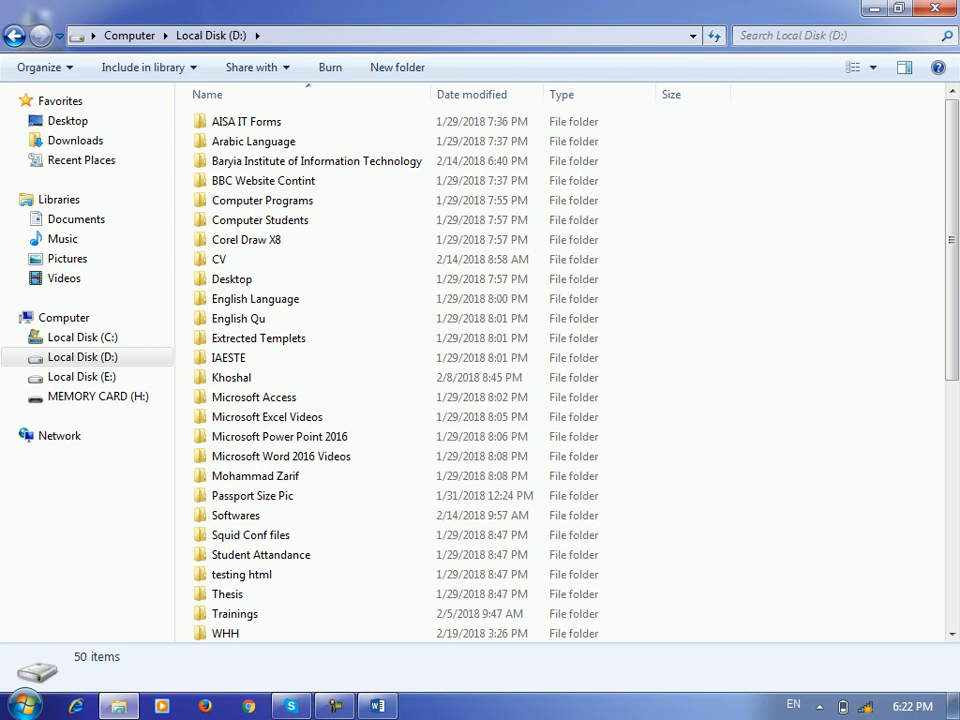
pyautogui.press('Down')
pyautogui.press('Up')
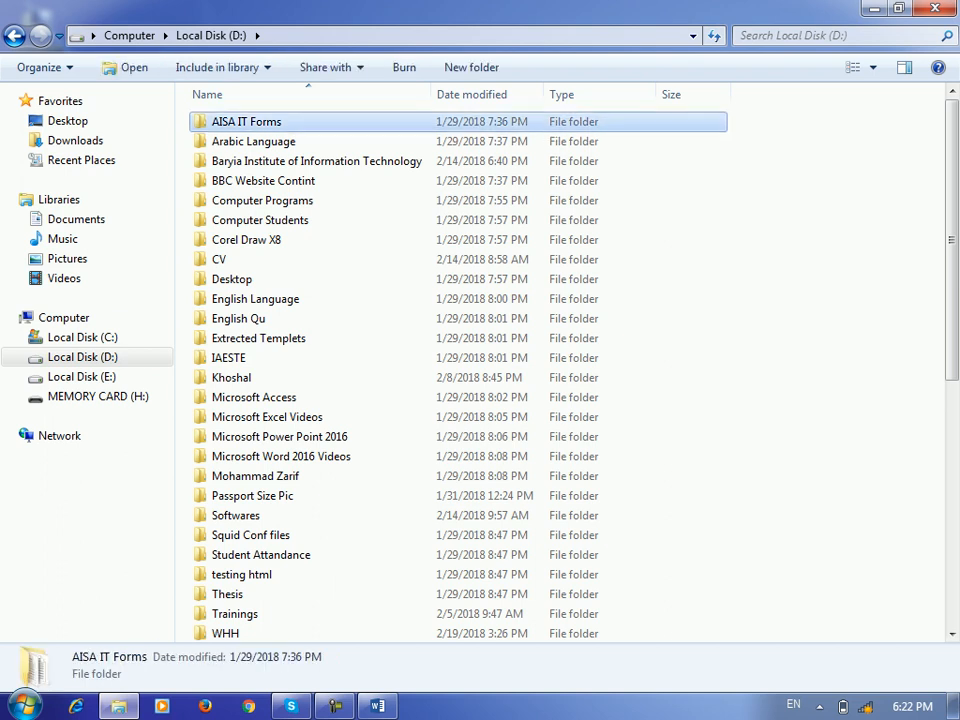
pyautogui.press('a')
pyautogui.press('a')
pyautogui.press('a')
pyautogui.click(800, 400)
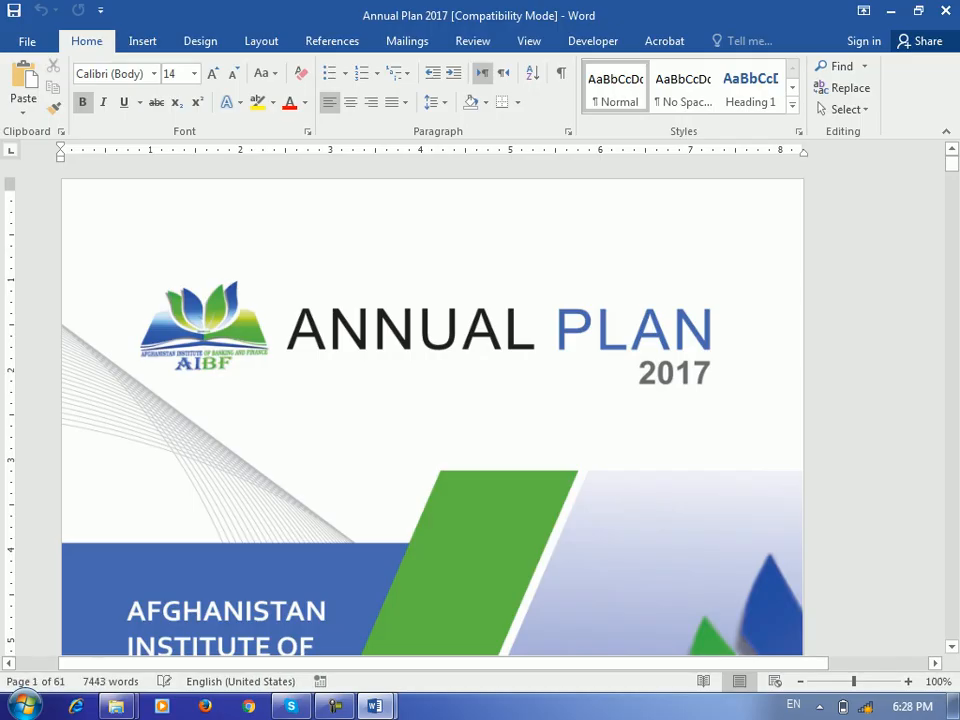
# Scroll down past the organizational chart toward the Introduction section
pyautogui.scroll(-15, 432, 418)
pyautogui.scroll(-8, 432, 418)
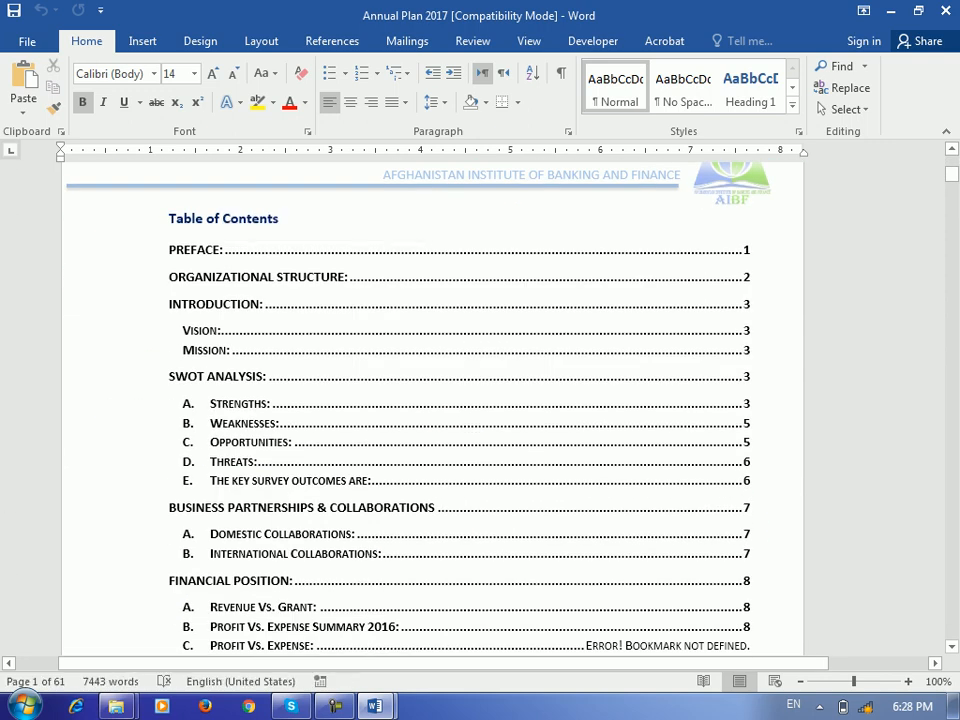
pyautogui.scroll(-9, 432, 418)
pyautogui.scroll(-2, 432, 418)
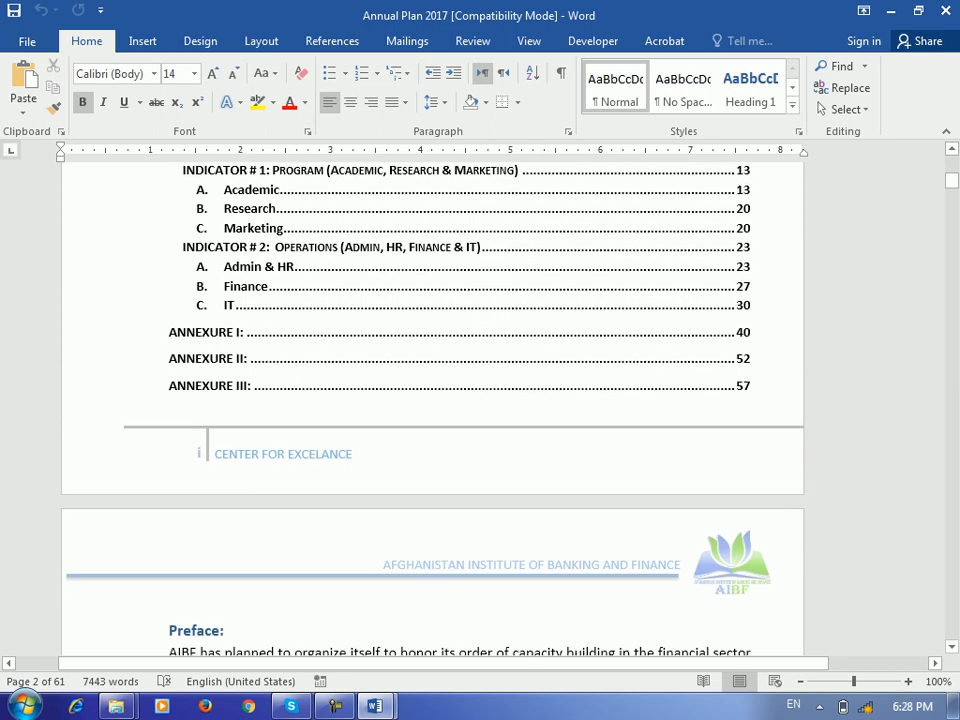
pyautogui.scroll(-7, 432, 418)
pyautogui.scroll(-16, 432, 418)
pyautogui.scroll(-3, 432, 418)
pyautogui.scroll(12, 432, 418)
pyautogui.scroll(9, 432, 418)
pyautogui.scroll(-6, 432, 418)
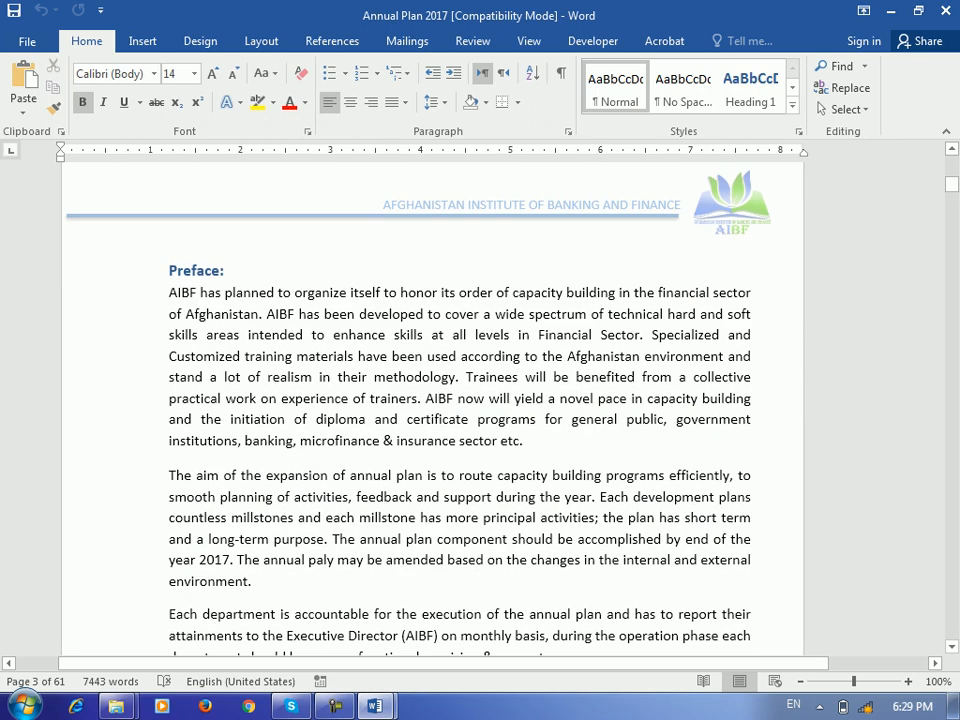
pyautogui.scroll(-13, 432, 418)
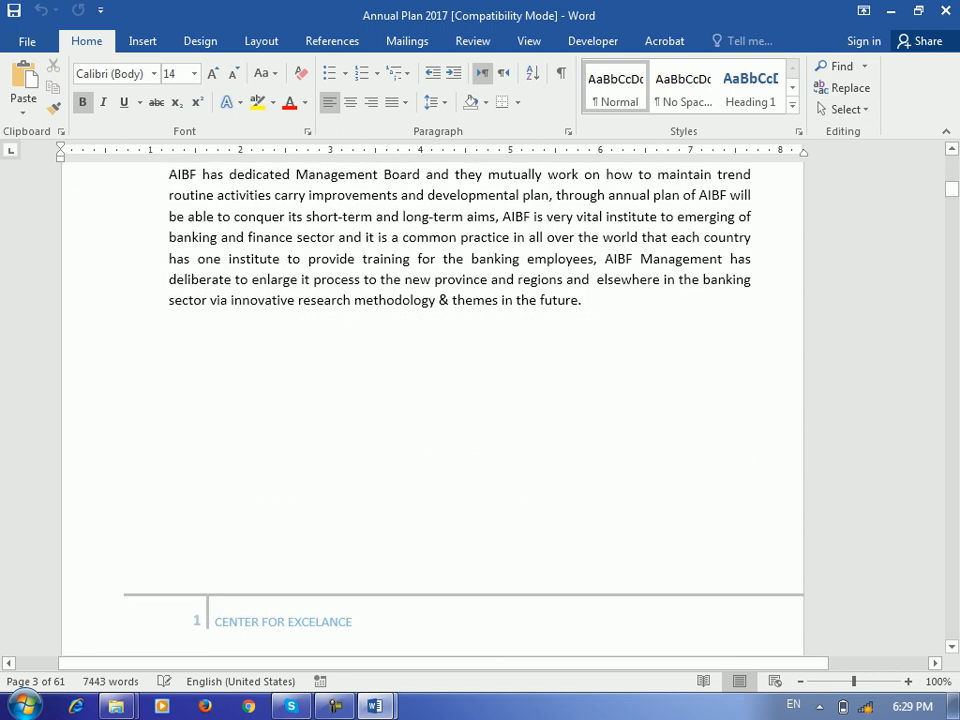
pyautogui.scroll(-8, 432, 418)
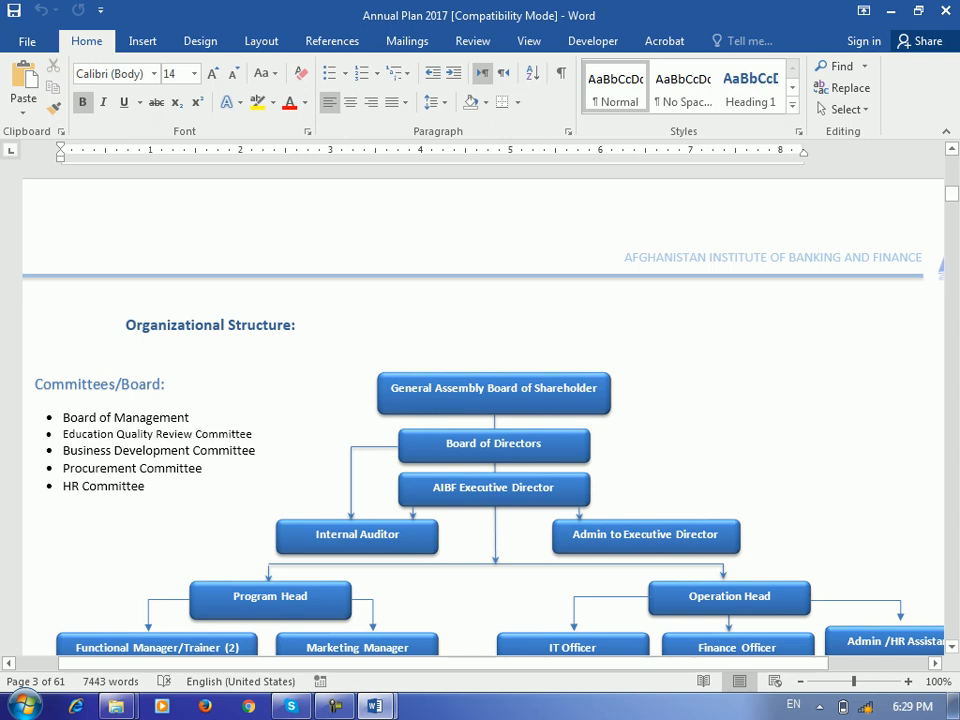
# Zoom the page view out to 70%, briefly checking the Insert tab before returning to Home
pyautogui.click(800, 681)
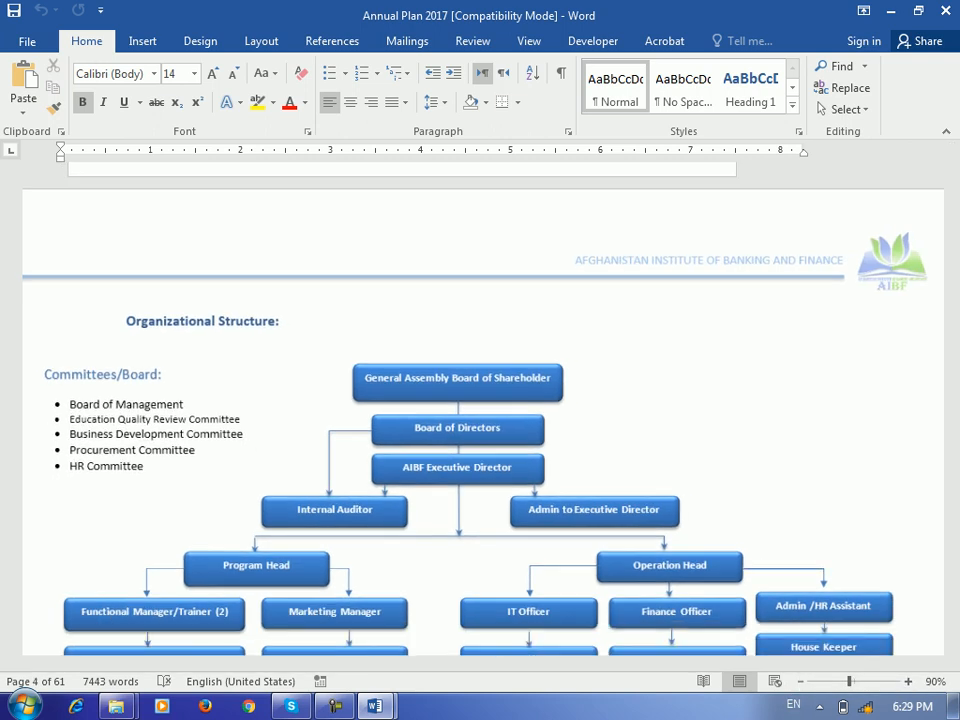
pyautogui.click(800, 681)
pyautogui.click(800, 681)
pyautogui.scroll(-1, 480, 450)
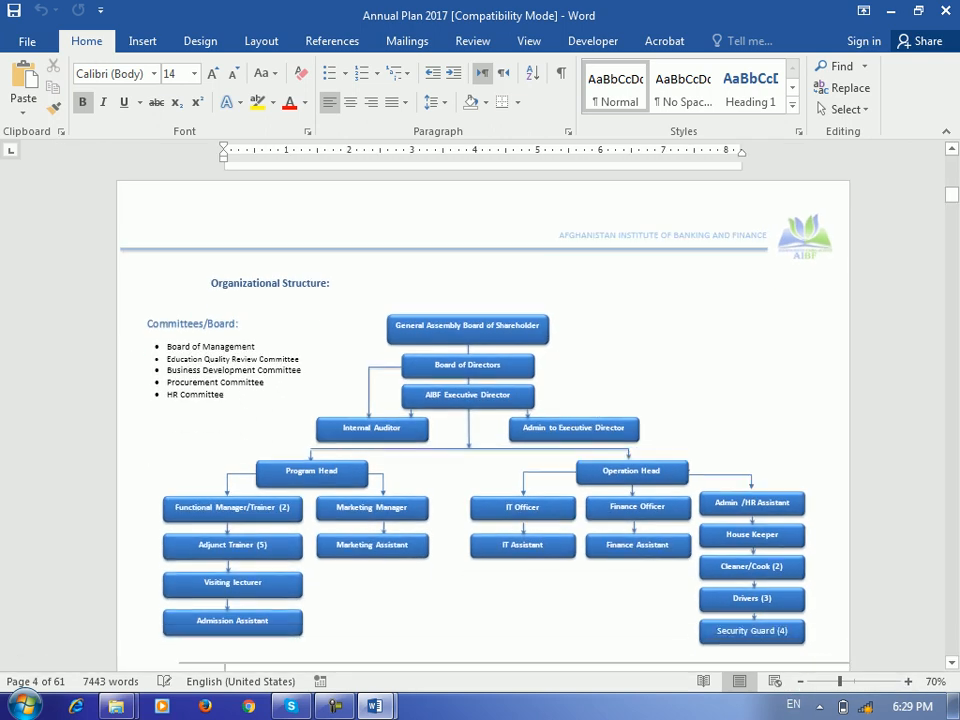
pyautogui.click(142, 41)
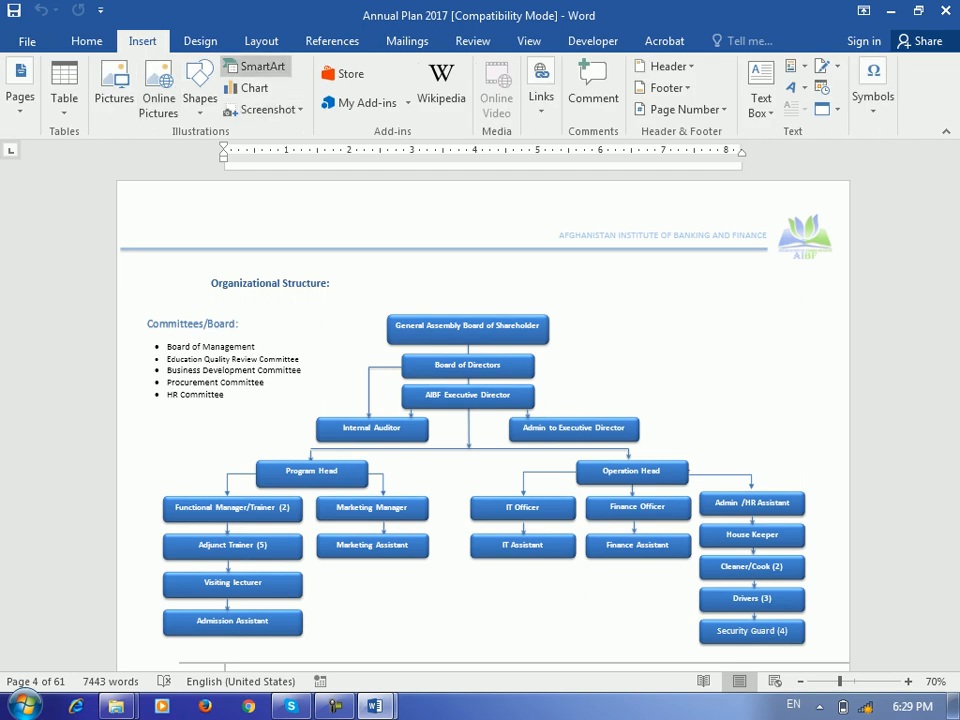
pyautogui.click(86, 41)
pyautogui.scroll(1, 480, 420)
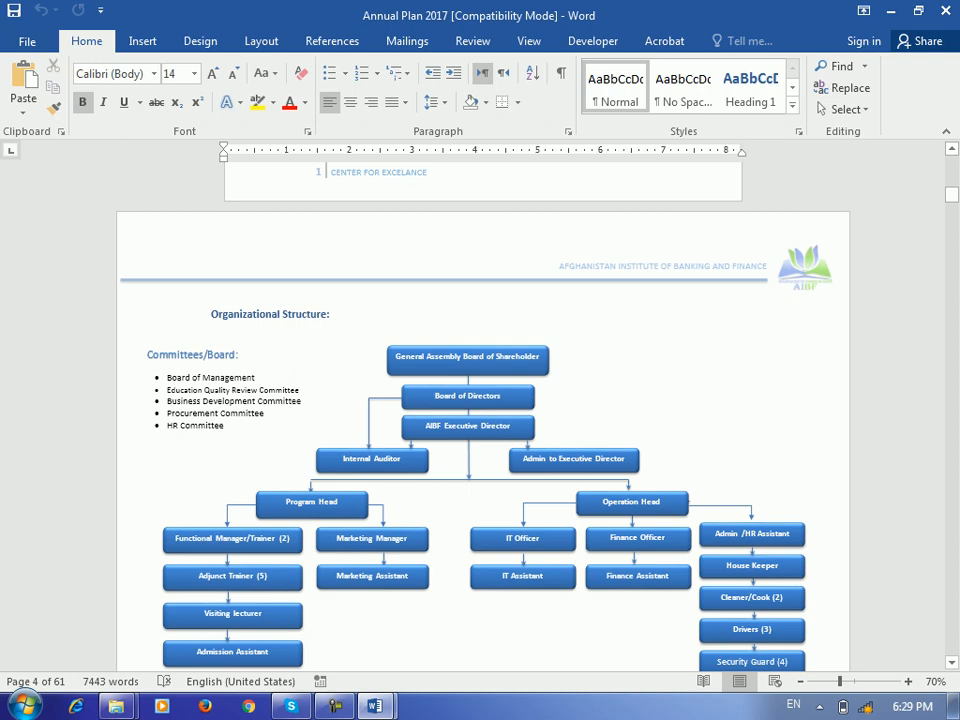
# Settle the view on the Introduction page with its Heading 1 title
pyautogui.scroll(-10, 480, 420)
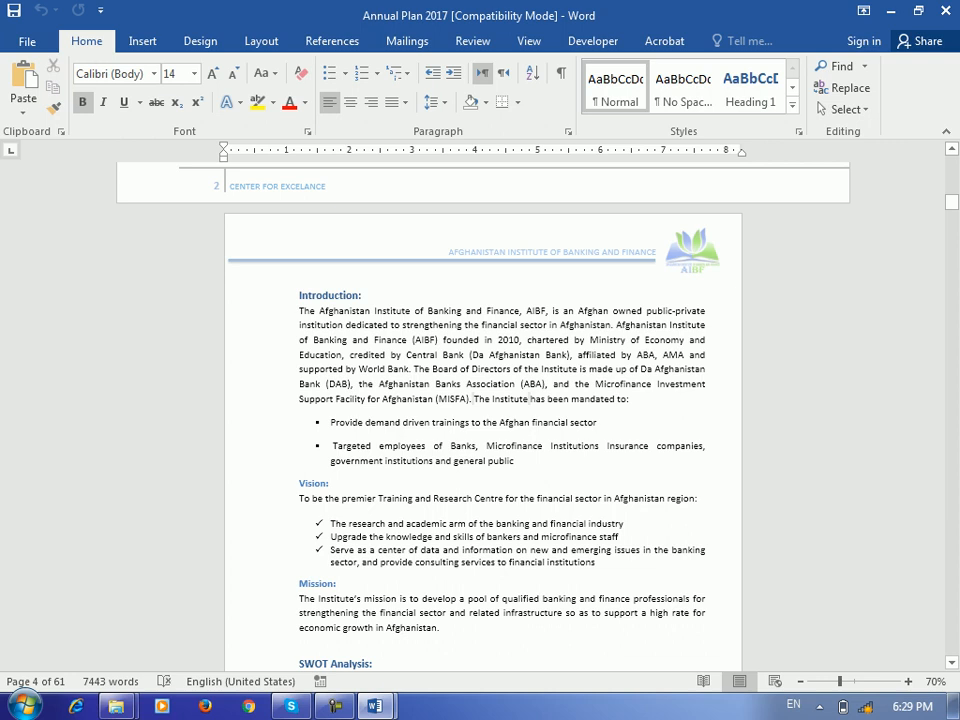
pyautogui.scroll(-12, 529, 399)
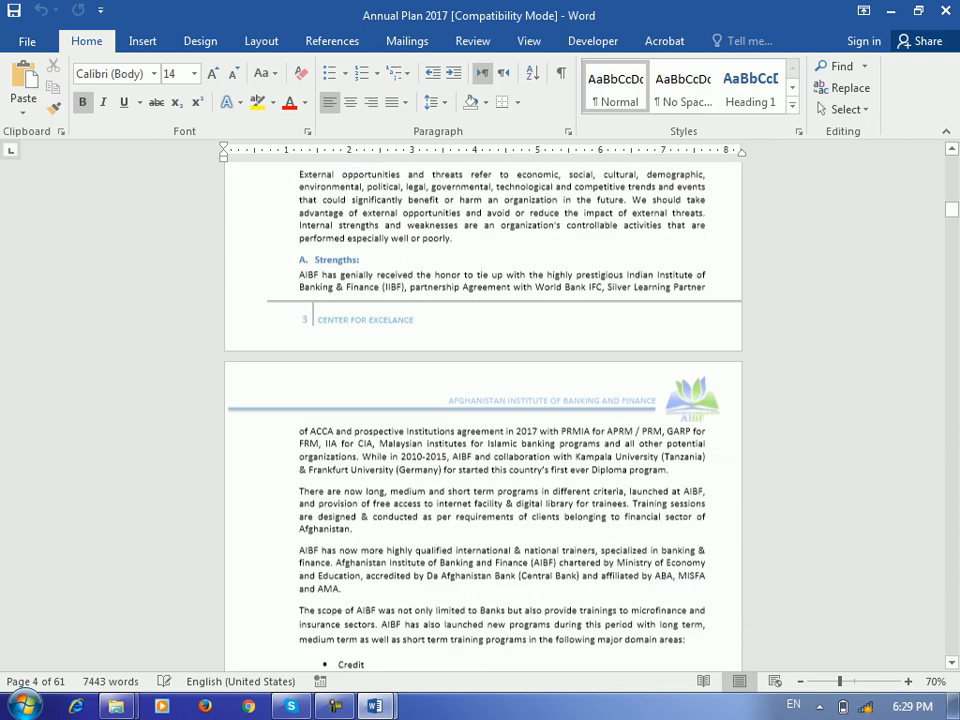
pyautogui.scroll(20, 529, 420)
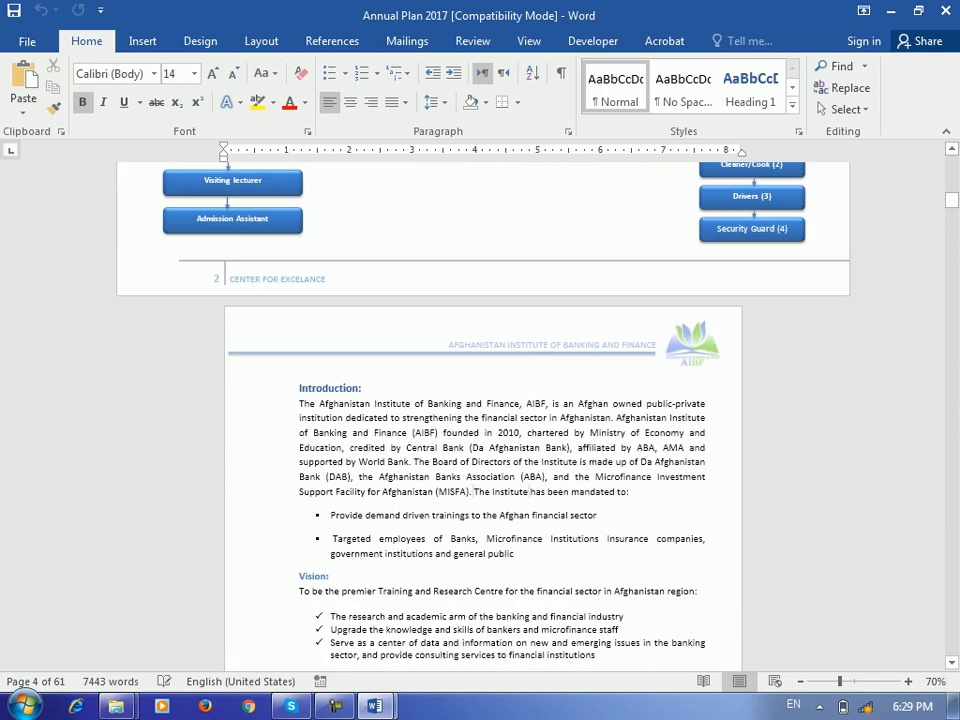
pyautogui.scroll(2, 483, 370)
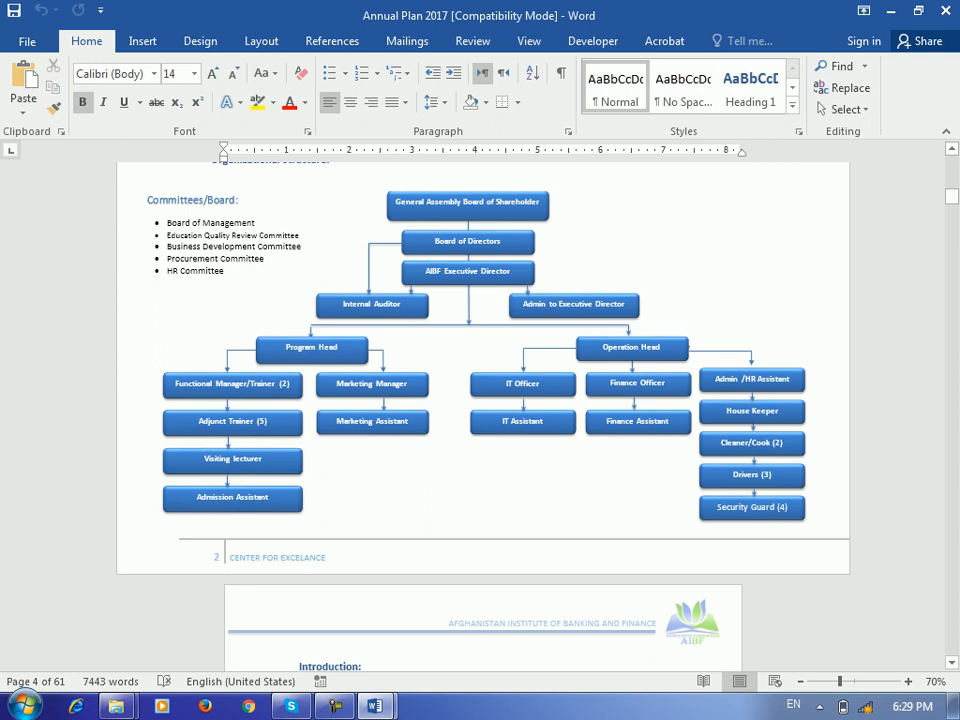
pyautogui.scroll(3, 483, 400)
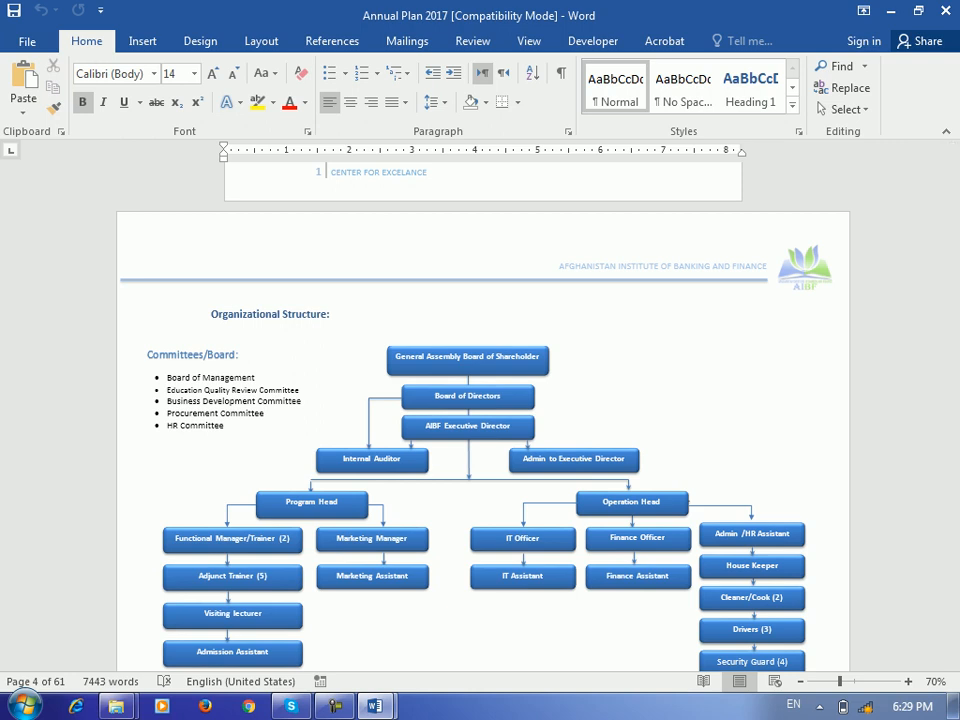
pyautogui.scroll(-15, 473, 190)
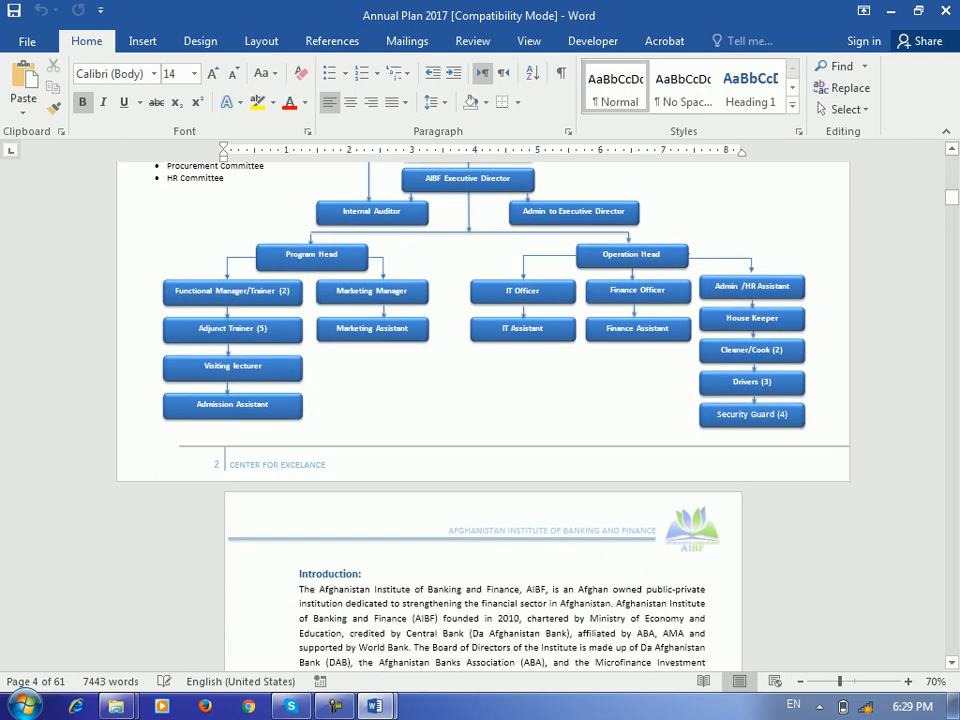
pyautogui.scroll(-12, 480, 400)
pyautogui.scroll(15, 480, 400)
pyautogui.scroll(2, 480, 392)
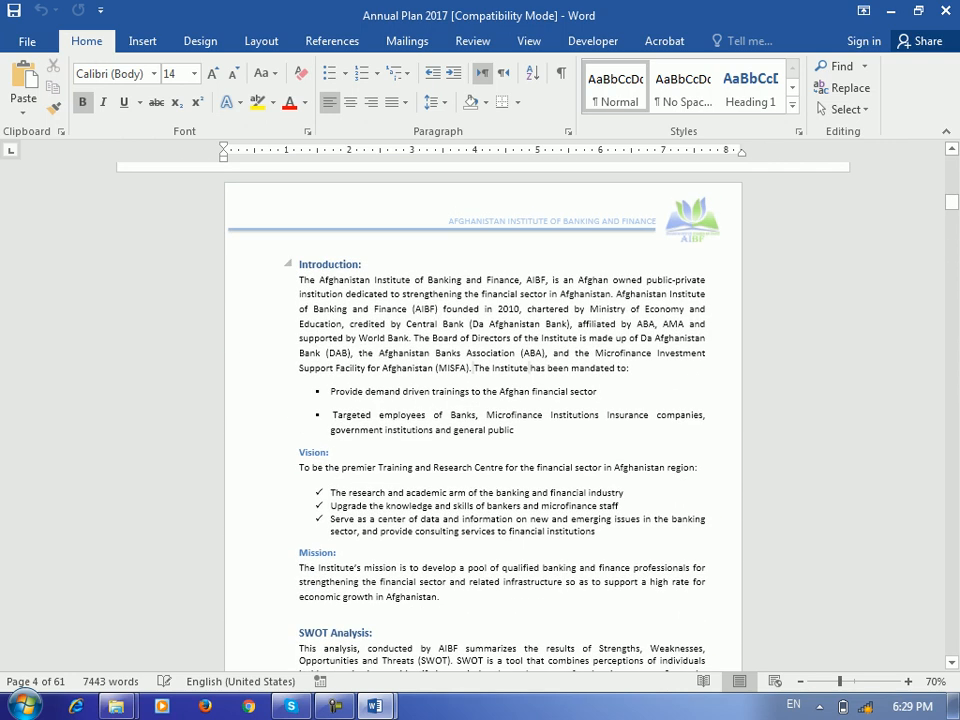
pyautogui.click(352, 264)
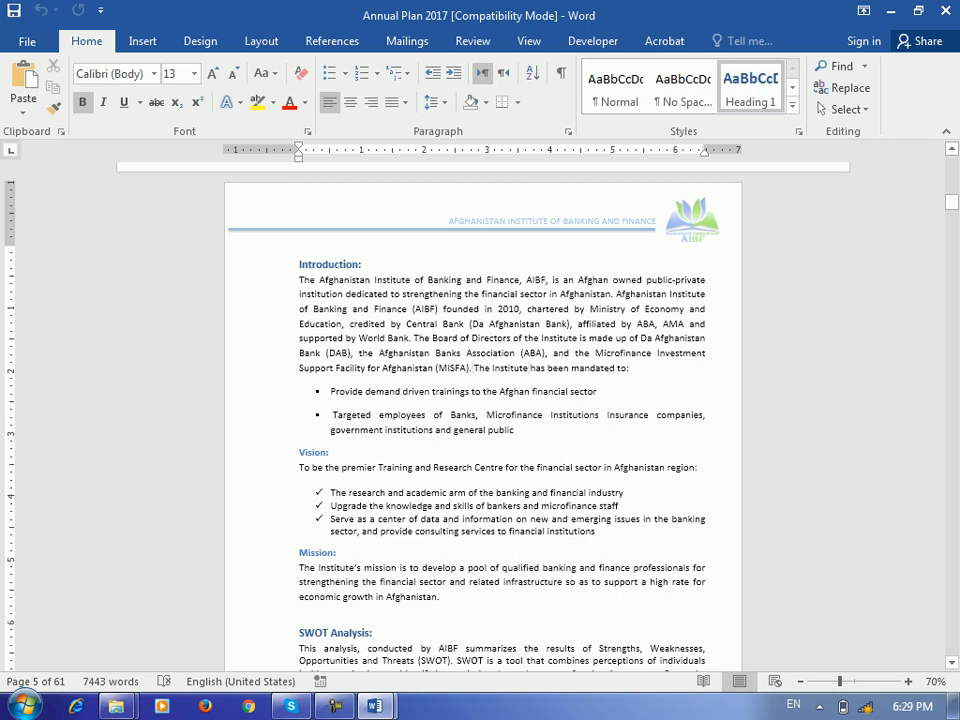
pyautogui.scroll(-1, 357, 233)
pyautogui.click(314, 421)
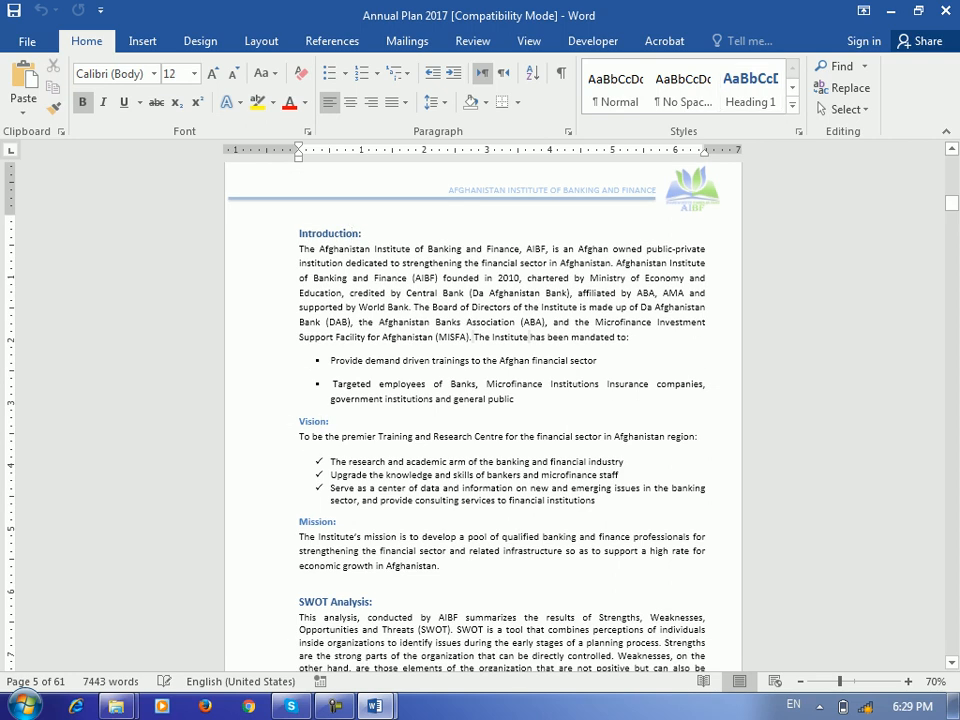
pyautogui.click(792, 105)
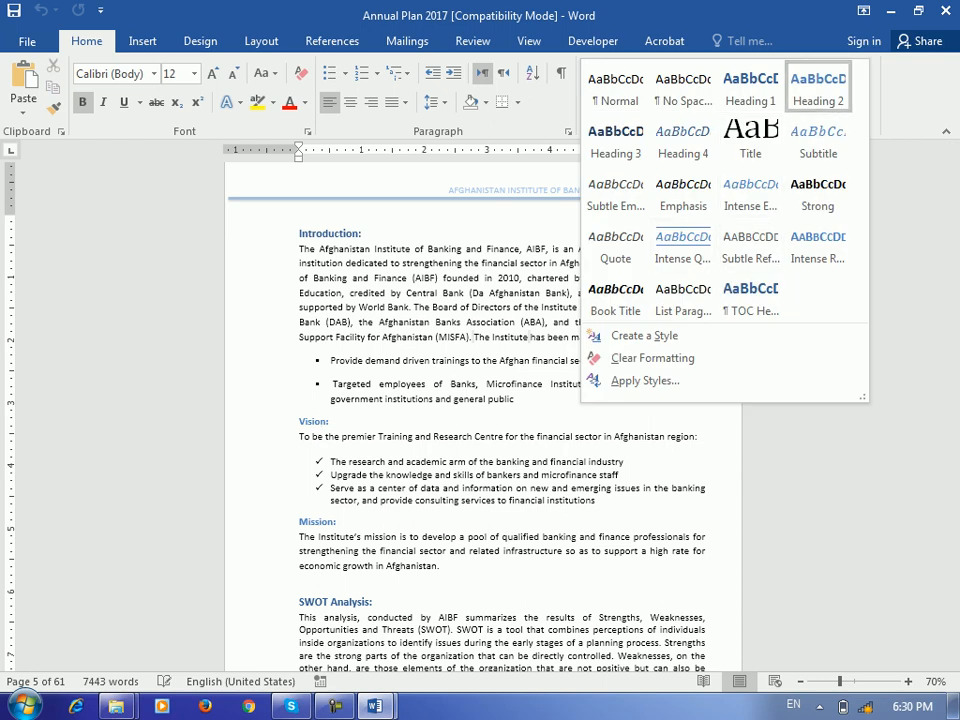
pyautogui.click(322, 522)
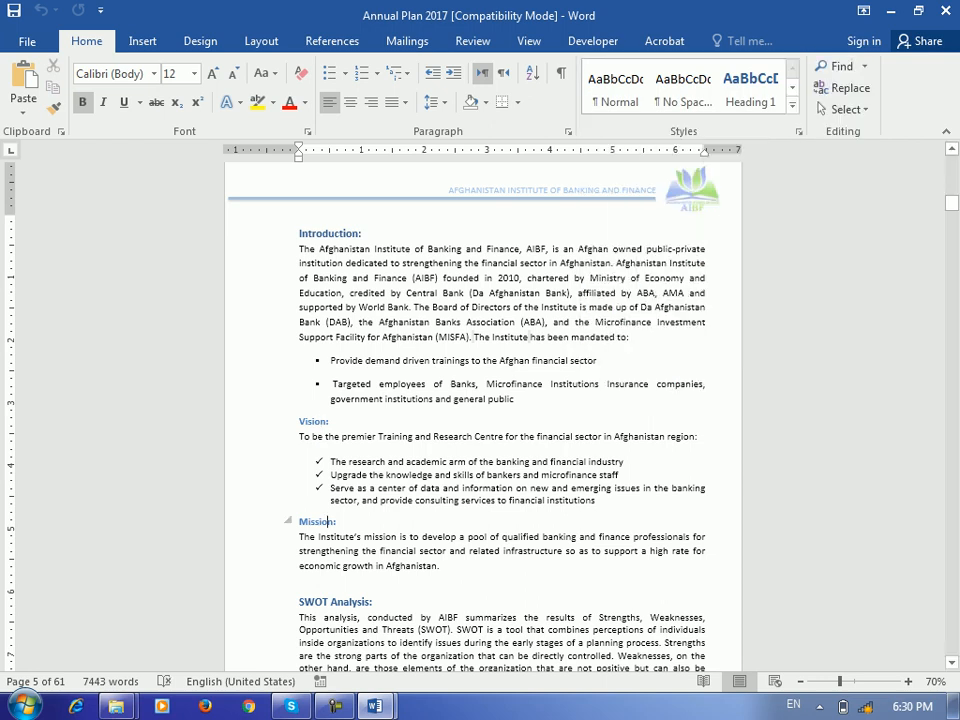
pyautogui.scroll(-4, 482, 400)
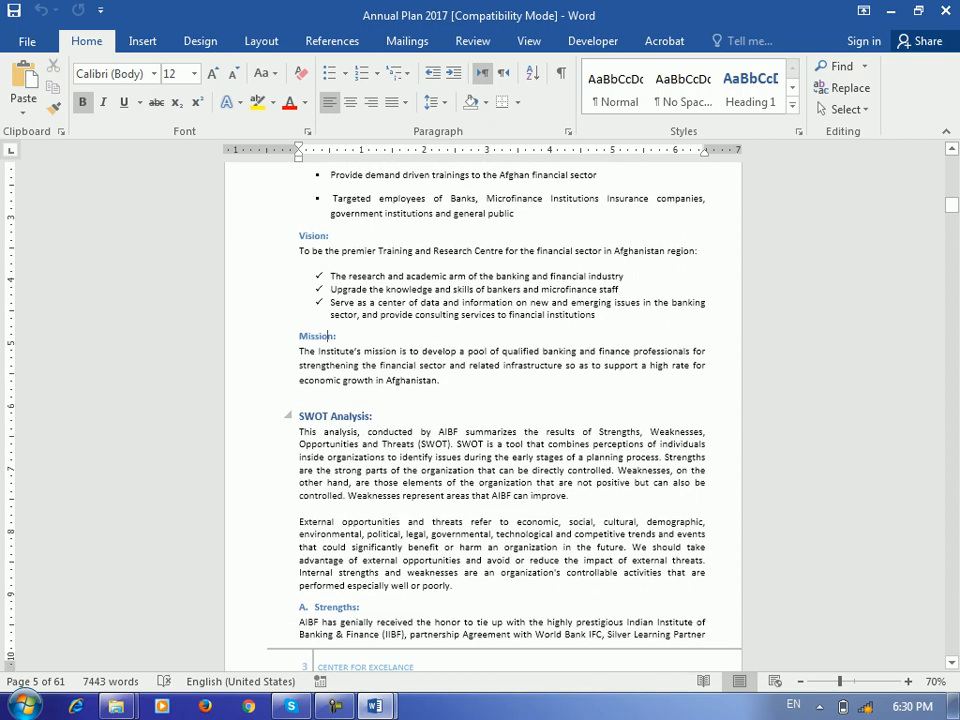
pyautogui.click(335, 416)
pyautogui.scroll(-13, 482, 400)
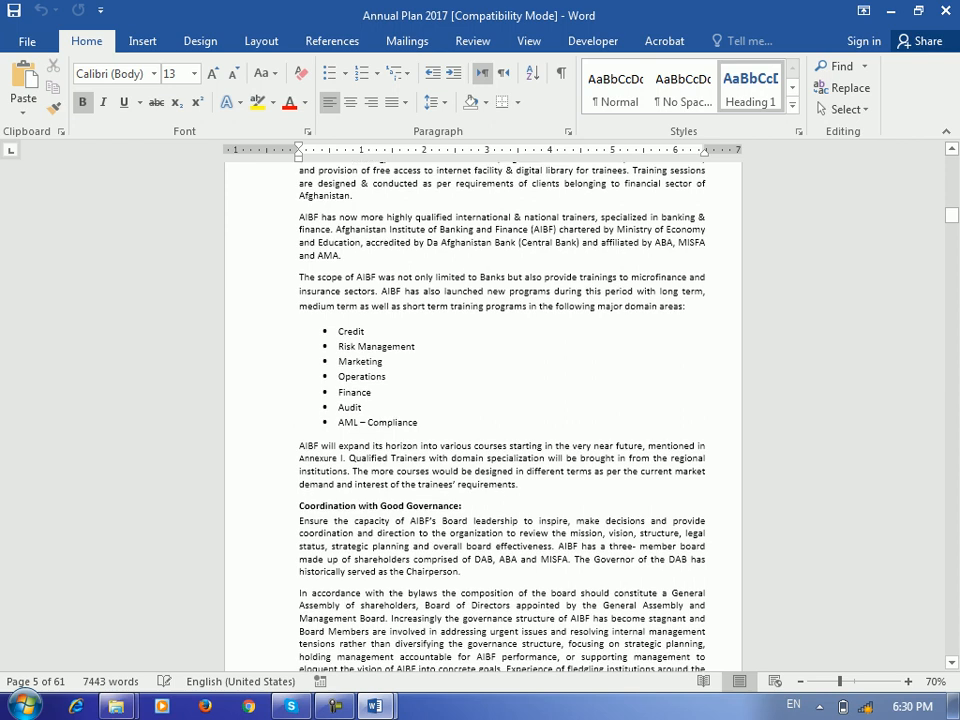
# Scroll down to page 14's Milestones and Activities table with the 2017 academic schedule
pyautogui.scroll(-15, 482, 400)
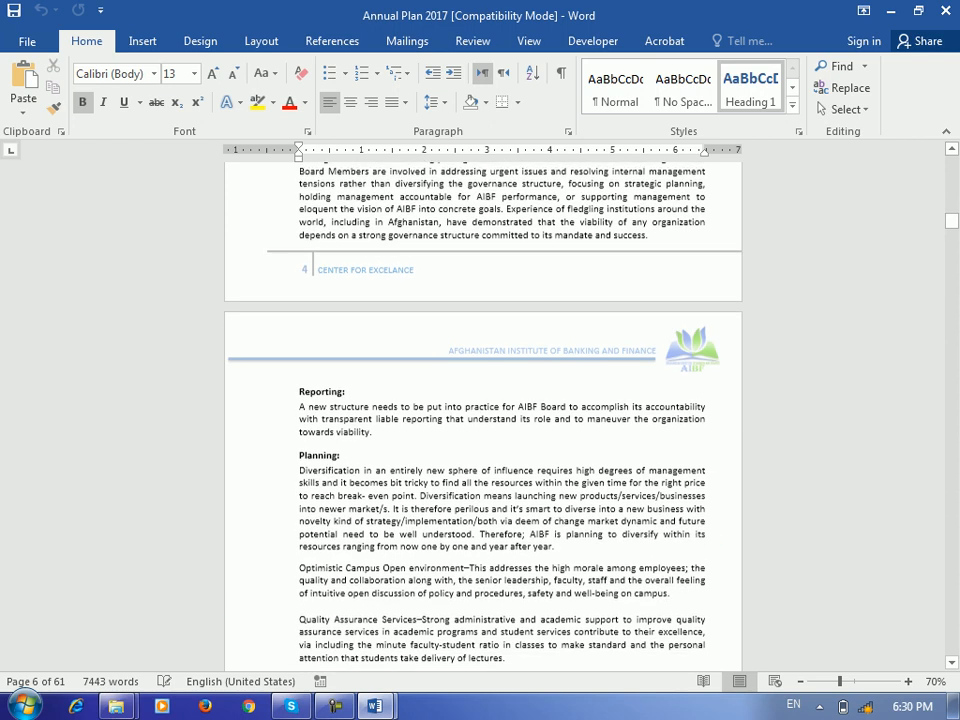
pyautogui.scroll(-5, 482, 400)
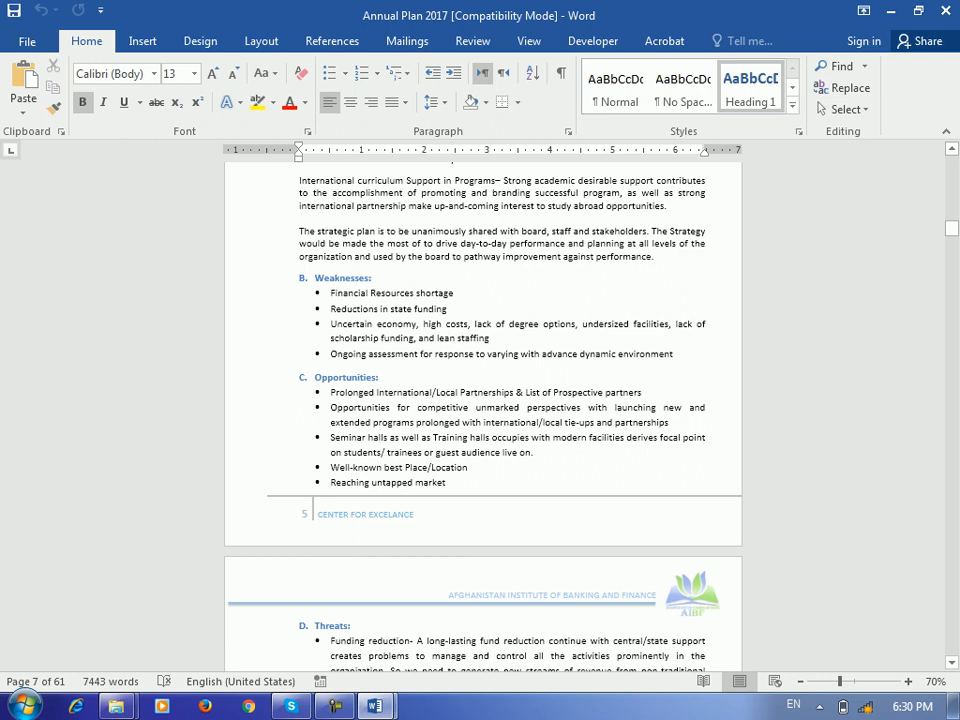
pyautogui.scroll(-11, 482, 400)
pyautogui.scroll(-16, 482, 400)
pyautogui.scroll(-11, 482, 400)
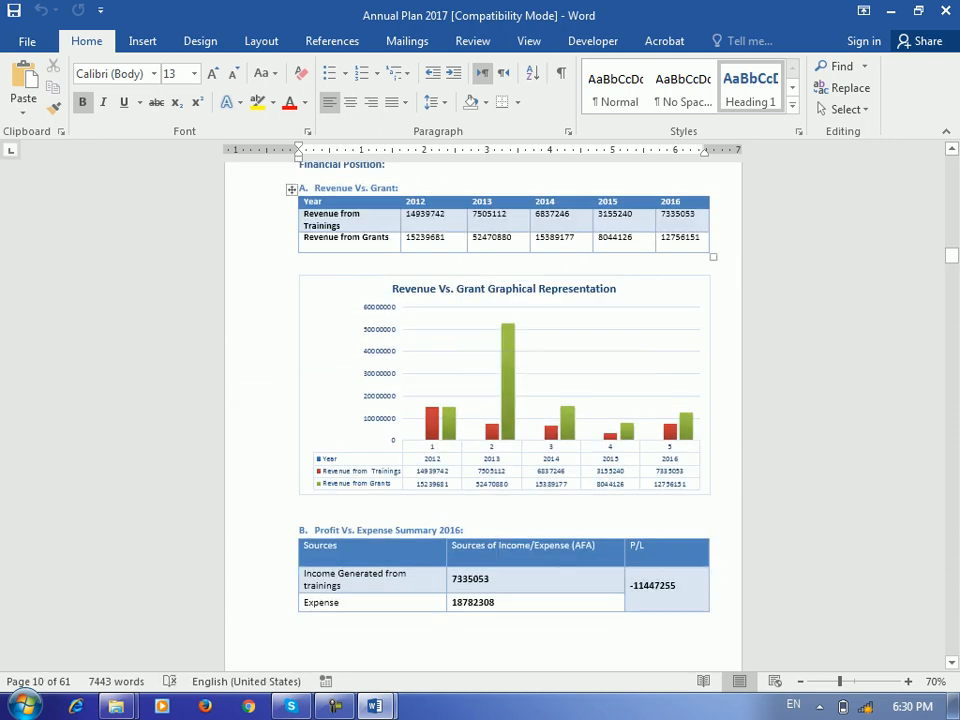
pyautogui.scroll(-15, 482, 400)
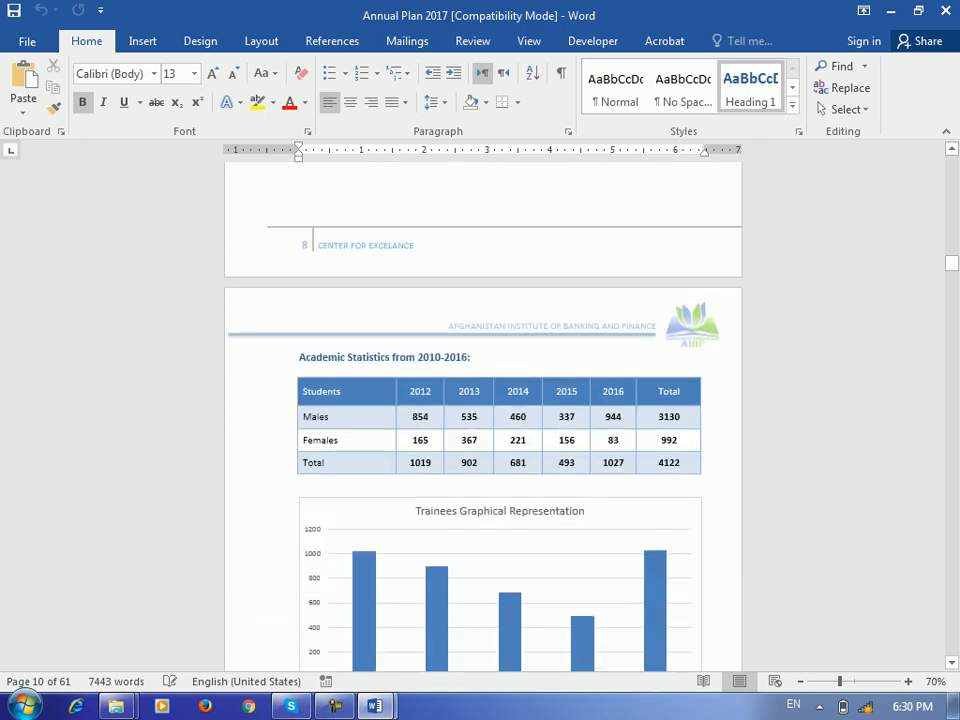
pyautogui.scroll(-19, 482, 400)
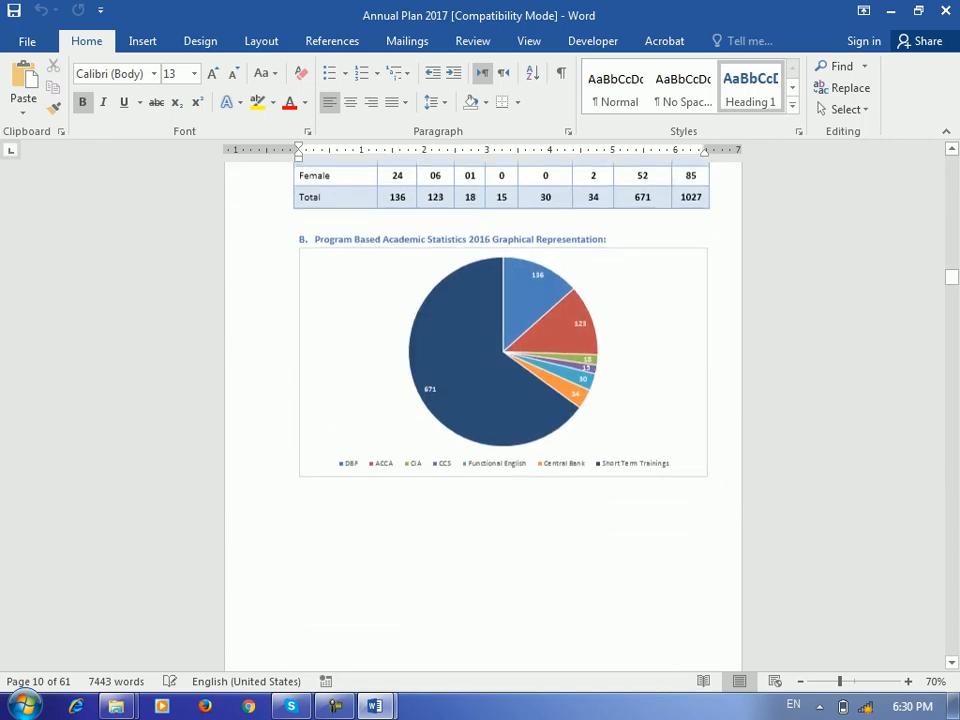
pyautogui.scroll(-20, 400, 500)
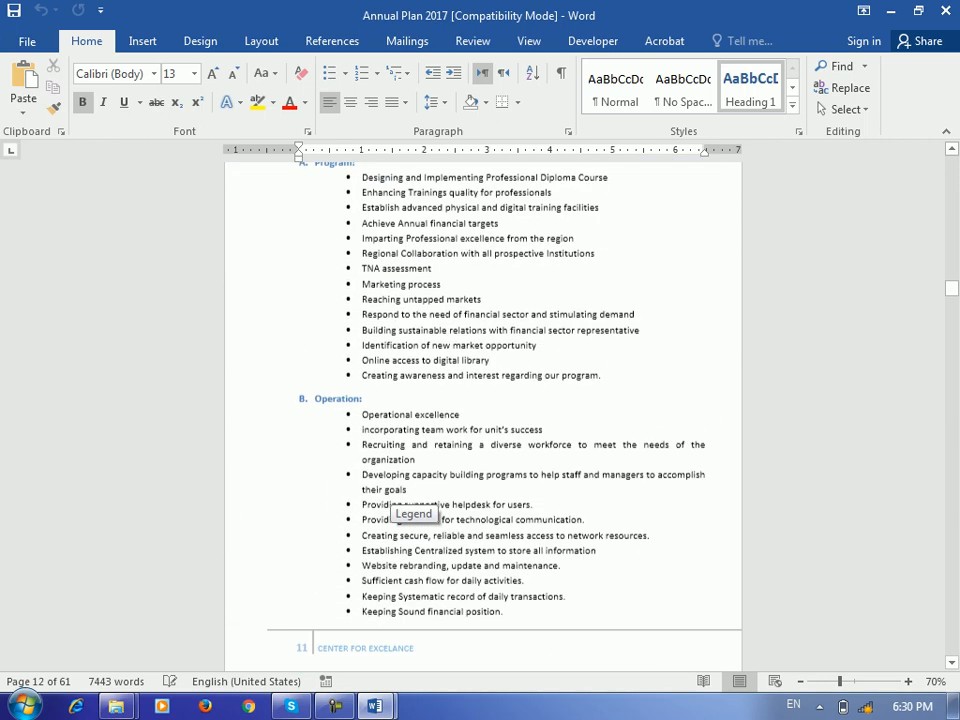
pyautogui.scroll(-17, 400, 500)
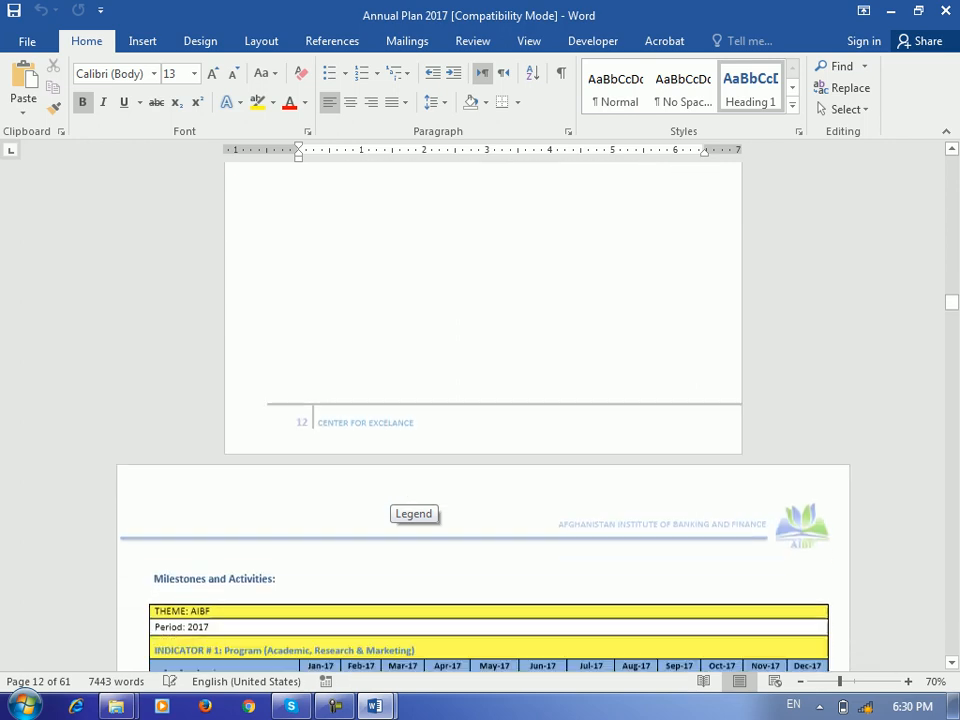
pyautogui.scroll(-2, 413, 505)
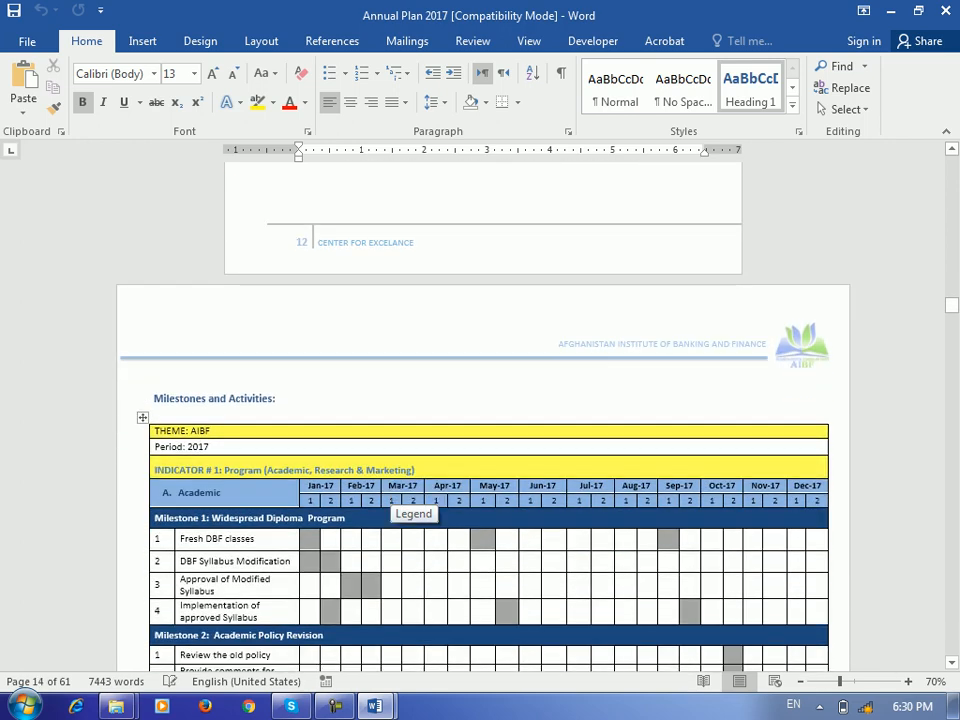
pyautogui.scroll(4, 413, 505)
pyautogui.scroll(-1, 413, 505)
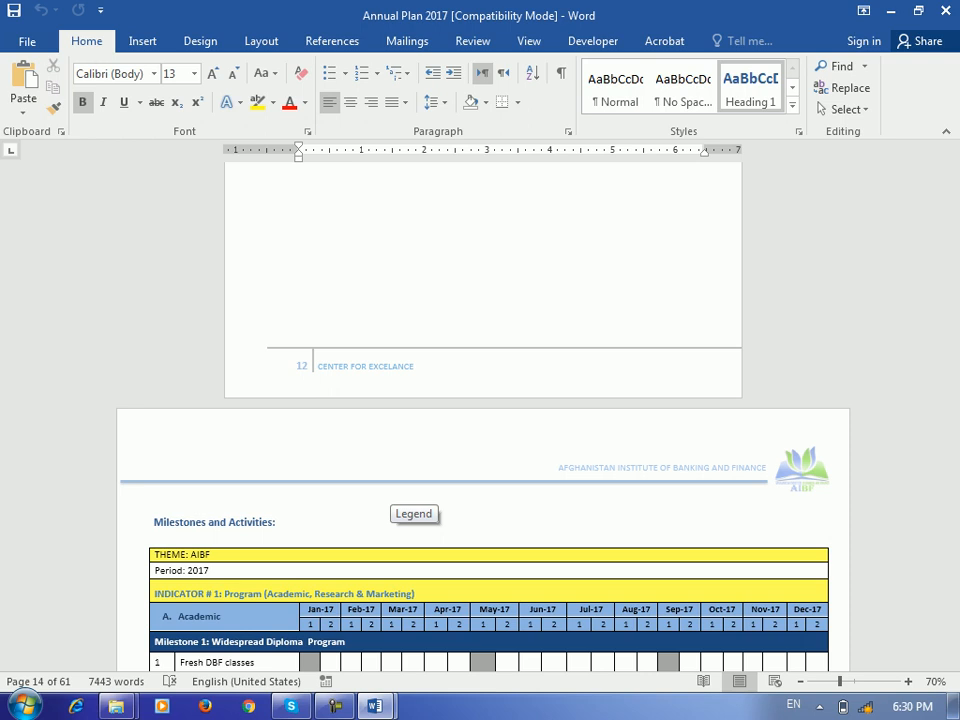
pyautogui.scroll(-3, 413, 500)
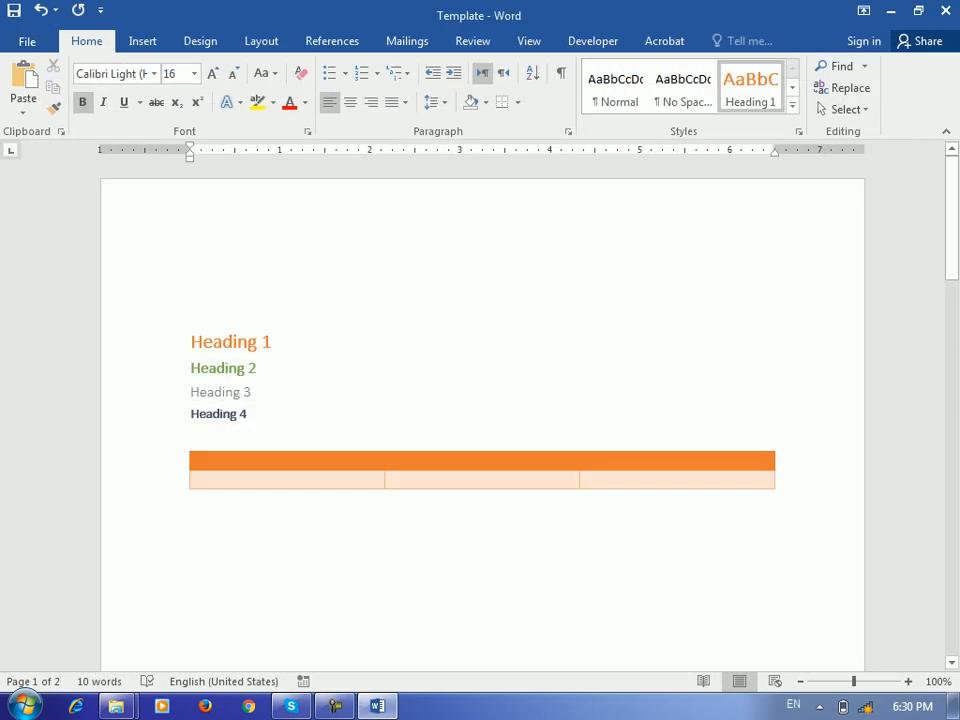
# Minimize Word, return to AIBF and open ANNUAL REPORT from the Annual Report 2016 folder
pyautogui.click(891, 11)
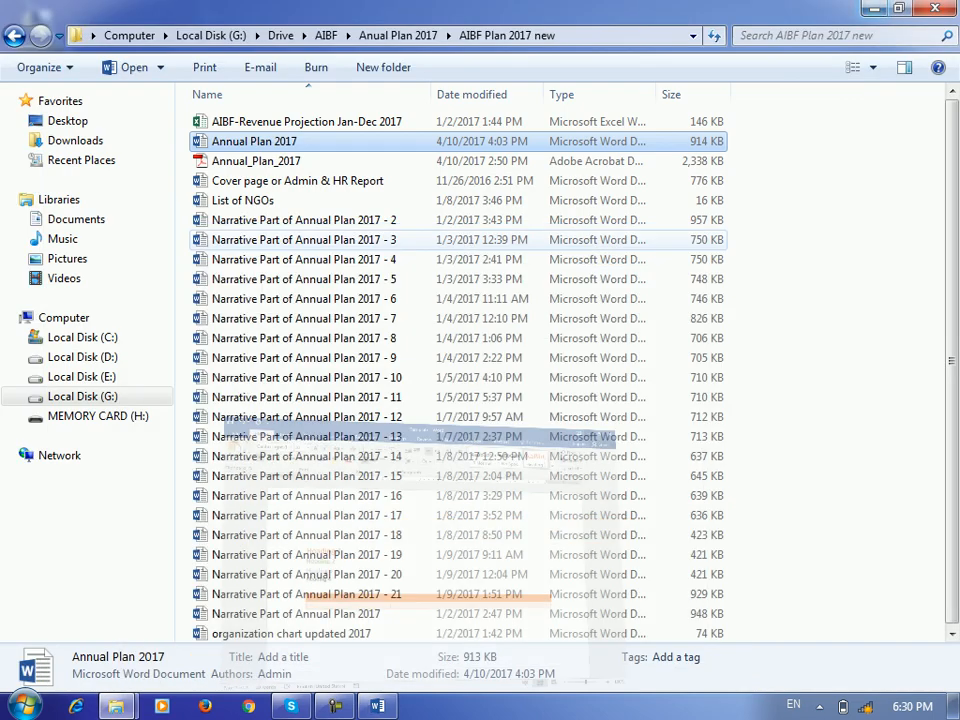
pyautogui.click(15, 36)
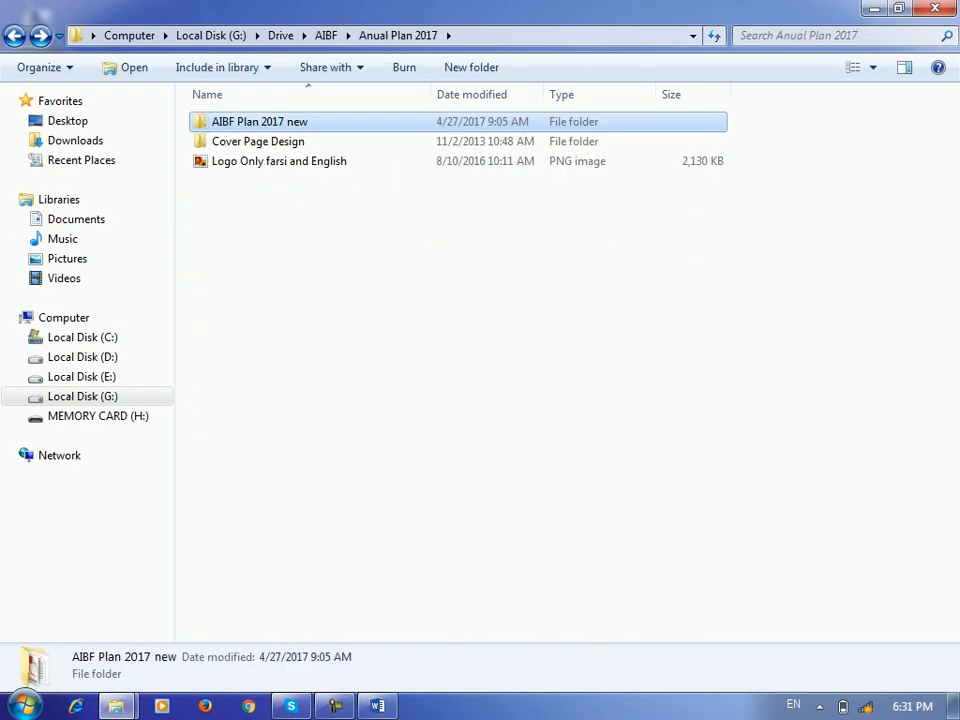
pyautogui.click(15, 36)
pyautogui.doubleClick(260, 121)
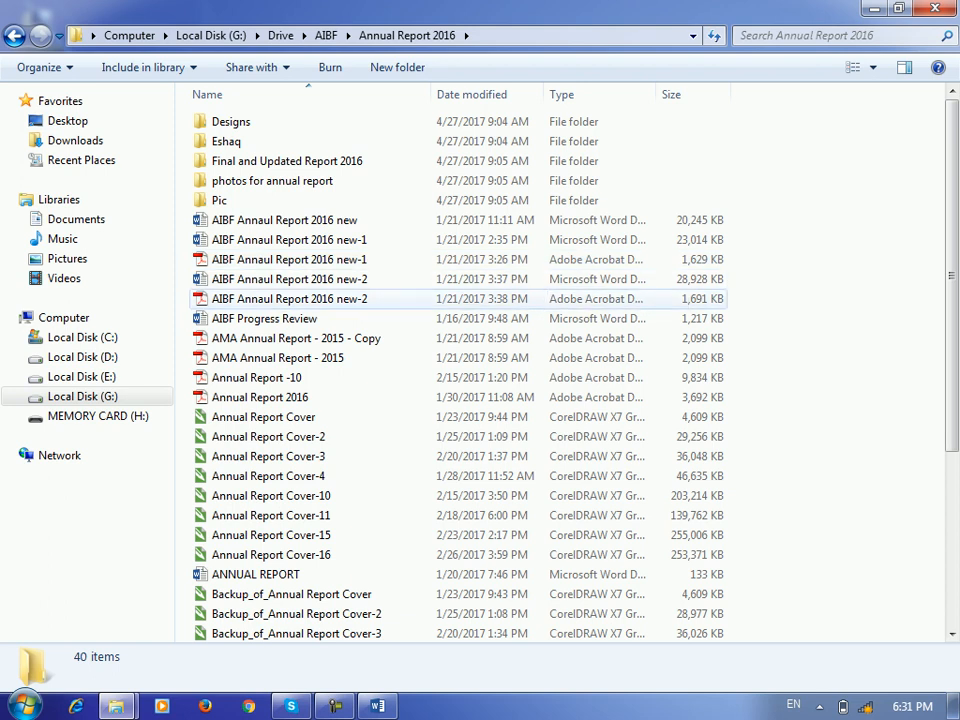
pyautogui.scroll(-2, 400, 476)
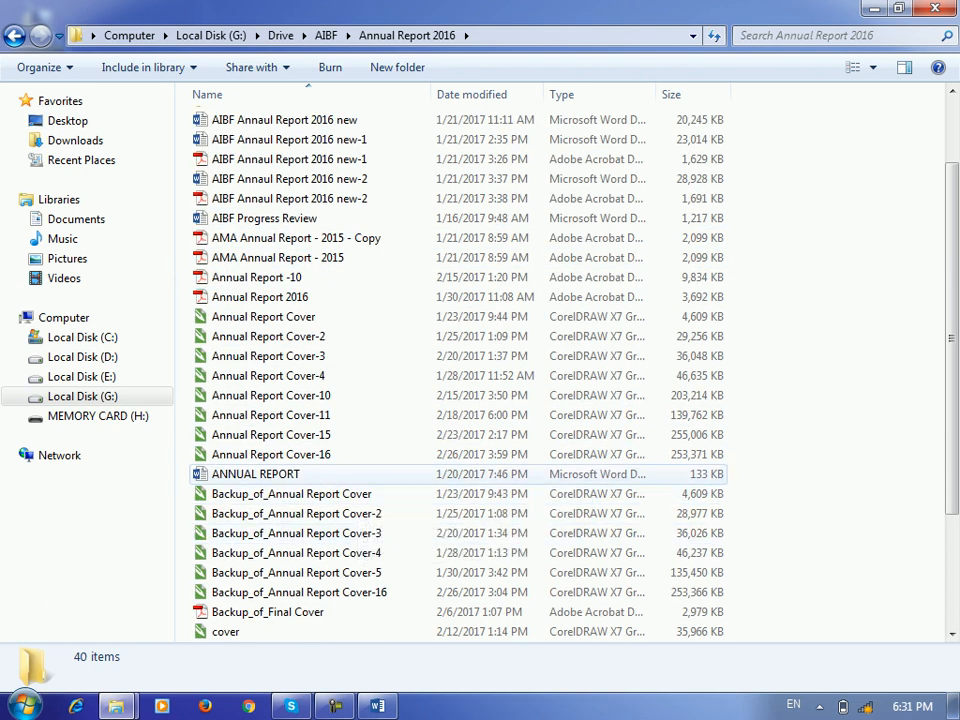
pyautogui.doubleClick(300, 474)
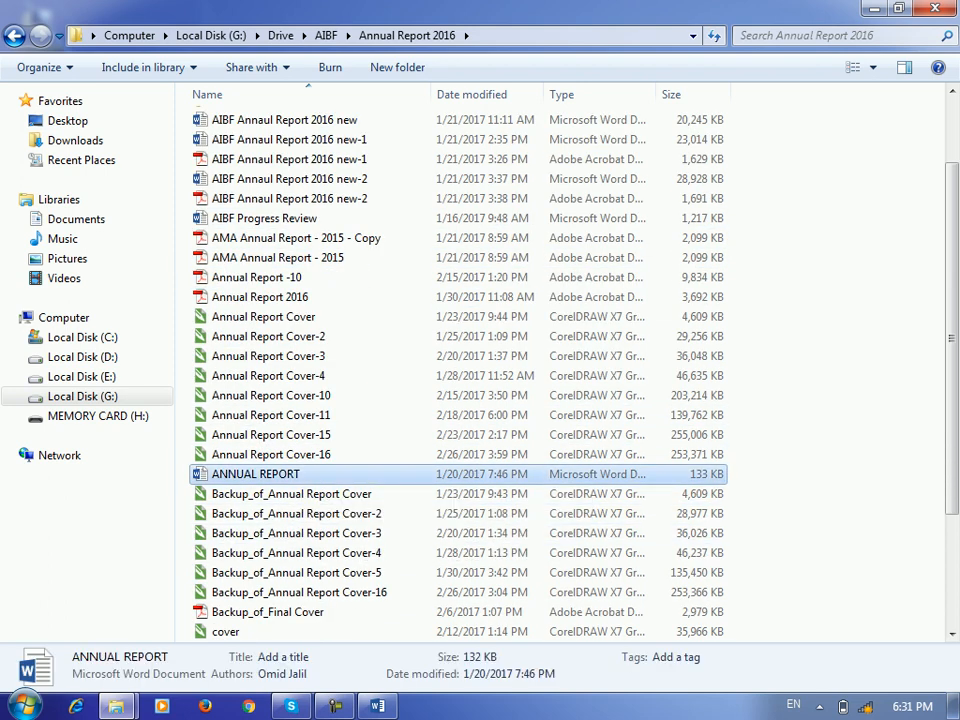